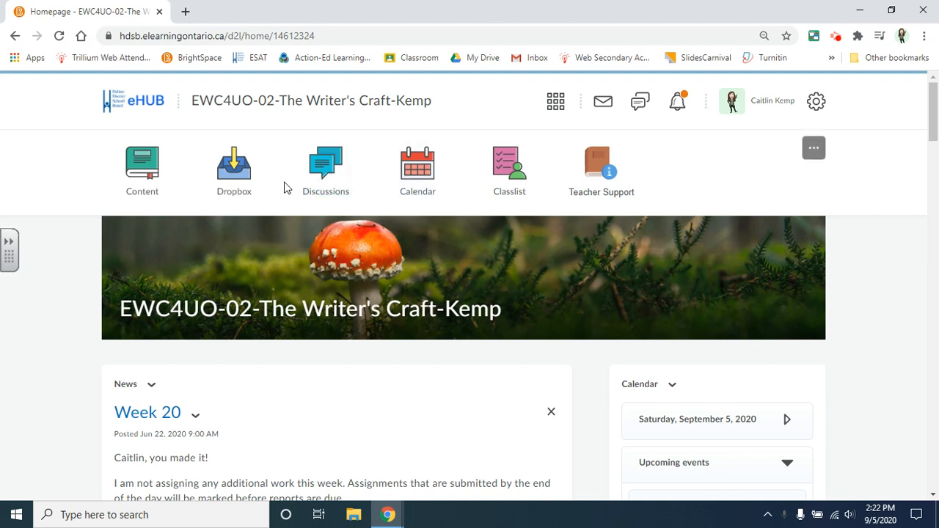
Step: Open the course's Dropbox and look through the assignment folders grouped by unit
{"action": "left_click", "coordinate": [241, 190]}
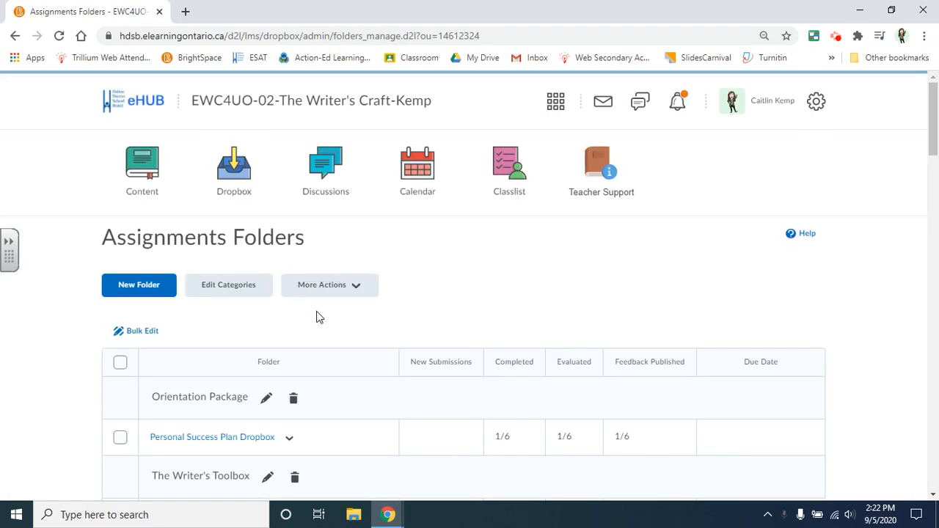
{"action": "scroll", "coordinate": [350, 333], "scroll_direction": "down", "scroll_amount": 6}
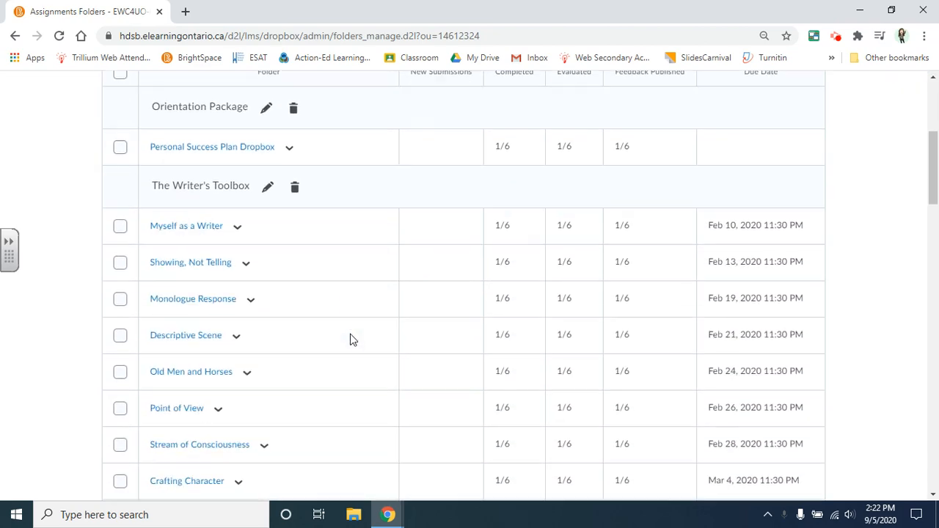
{"action": "scroll", "coordinate": [353, 335], "scroll_direction": "down", "scroll_amount": 9}
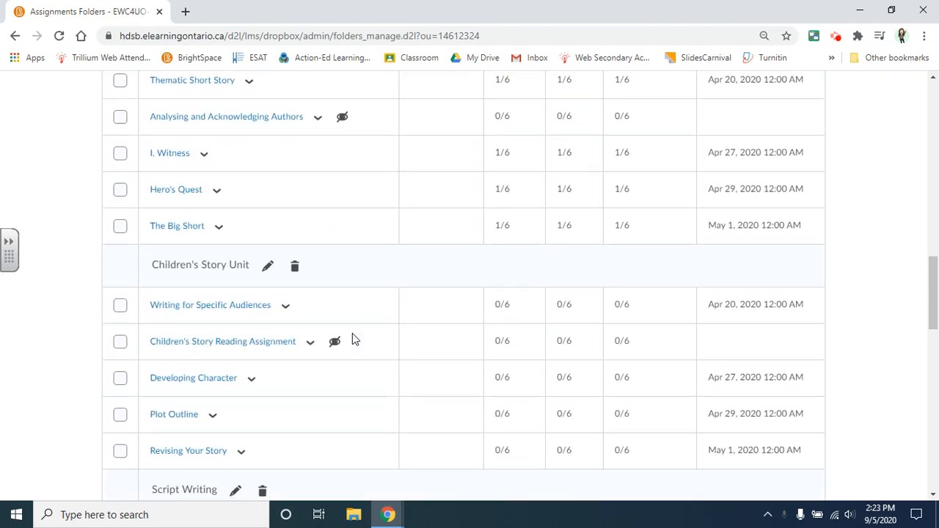
{"action": "scroll", "coordinate": [352, 333], "scroll_direction": "up", "scroll_amount": 8}
{"action": "scroll", "coordinate": [346, 335], "scroll_direction": "up", "scroll_amount": 6}
{"action": "scroll", "coordinate": [189, 323], "scroll_direction": "down", "scroll_amount": 1}
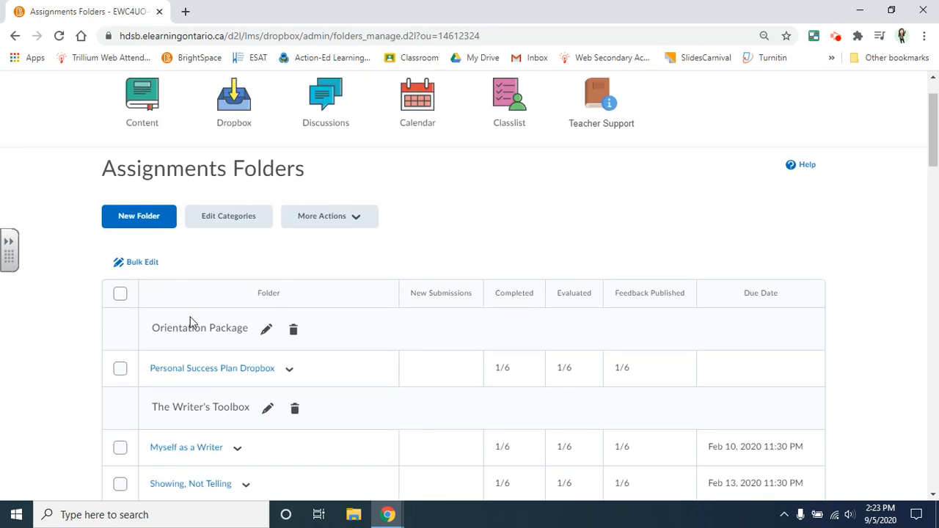
{"action": "scroll", "coordinate": [220, 331], "scroll_direction": "down", "scroll_amount": 1}
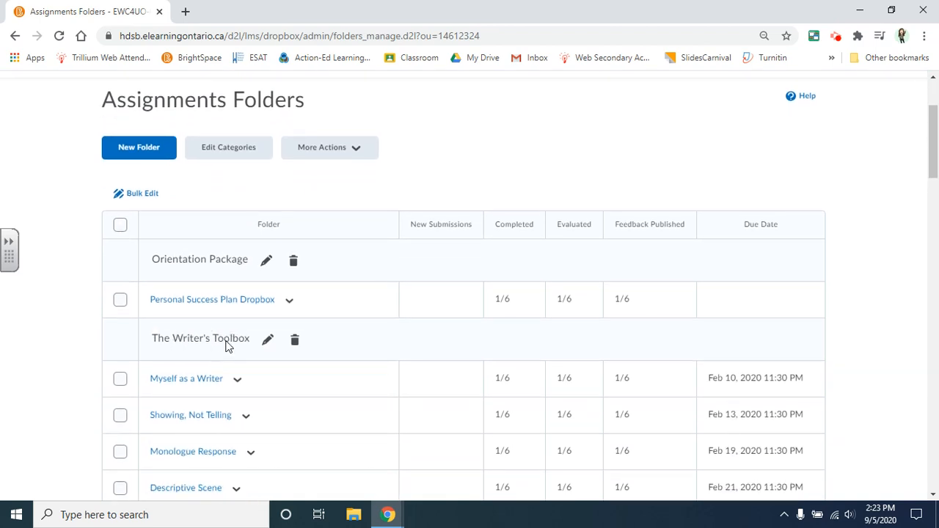
{"action": "scroll", "coordinate": [172, 334], "scroll_direction": "down", "scroll_amount": 7}
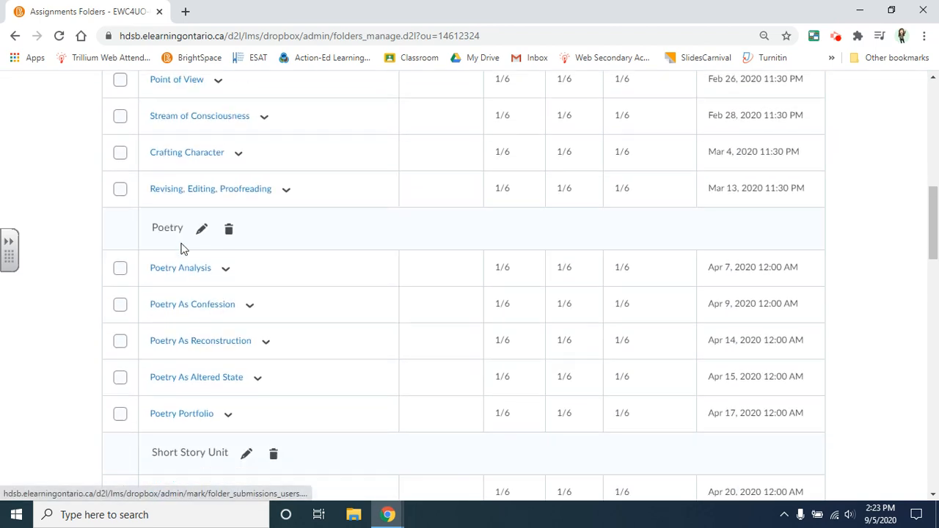
{"action": "scroll", "coordinate": [233, 433], "scroll_direction": "up", "scroll_amount": 3}
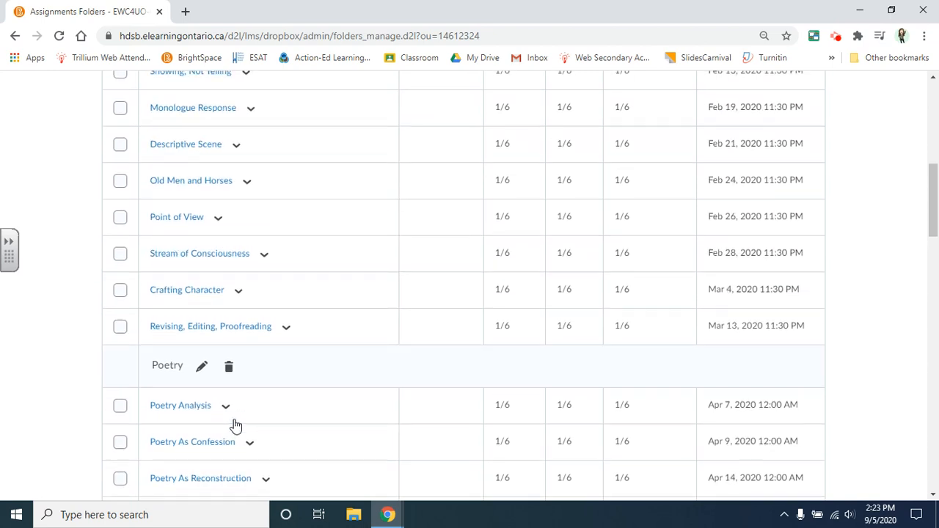
{"action": "scroll", "coordinate": [220, 316], "scroll_direction": "up", "scroll_amount": 2}
{"action": "scroll", "coordinate": [196, 400], "scroll_direction": "down", "scroll_amount": 2}
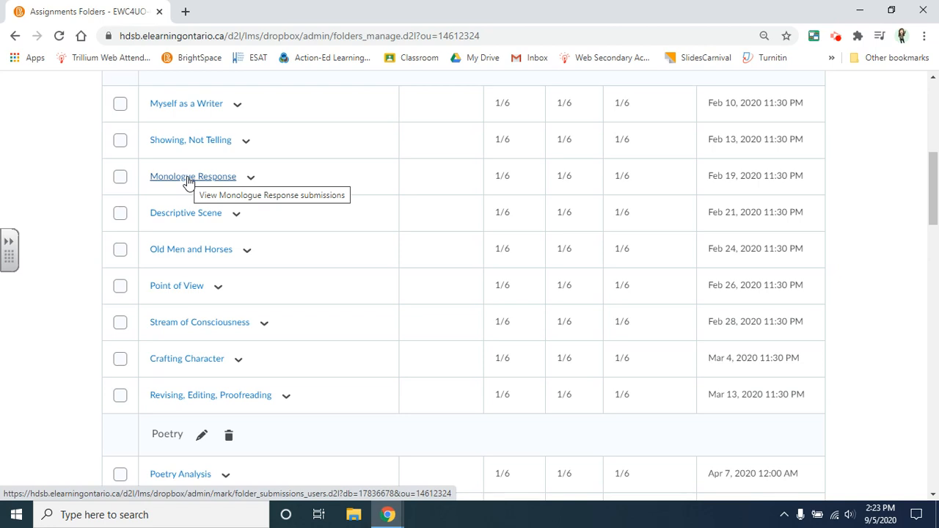
Step: Open the Monologue Response folder in The Writer's Toolbox and view its submissions
{"action": "left_click", "coordinate": [189, 181]}
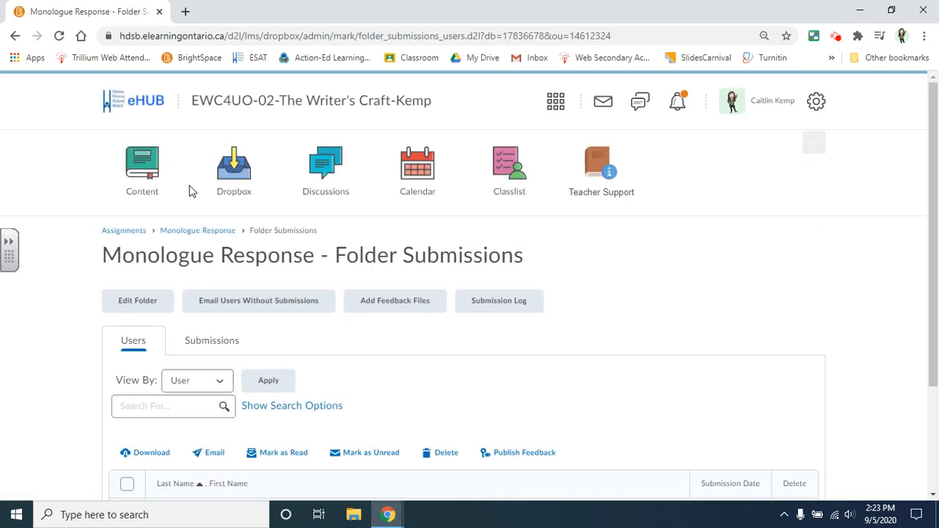
{"action": "scroll", "coordinate": [268, 291], "scroll_direction": "down", "scroll_amount": 2}
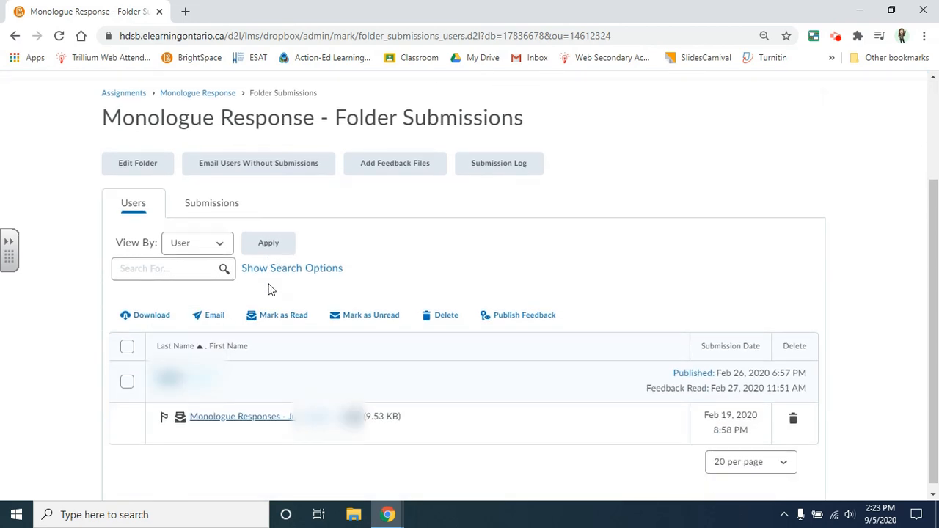
{"action": "scroll", "coordinate": [263, 342], "scroll_direction": "down", "scroll_amount": 1}
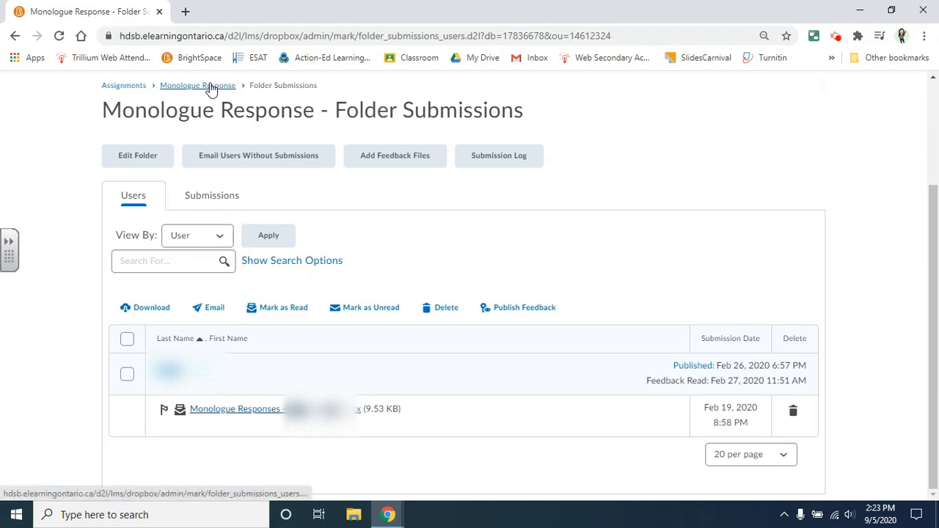
Step: Return to the assignments list and examine the folders' submission, completion, evaluation, feedback and due date columns
{"action": "left_click", "coordinate": [132, 87]}
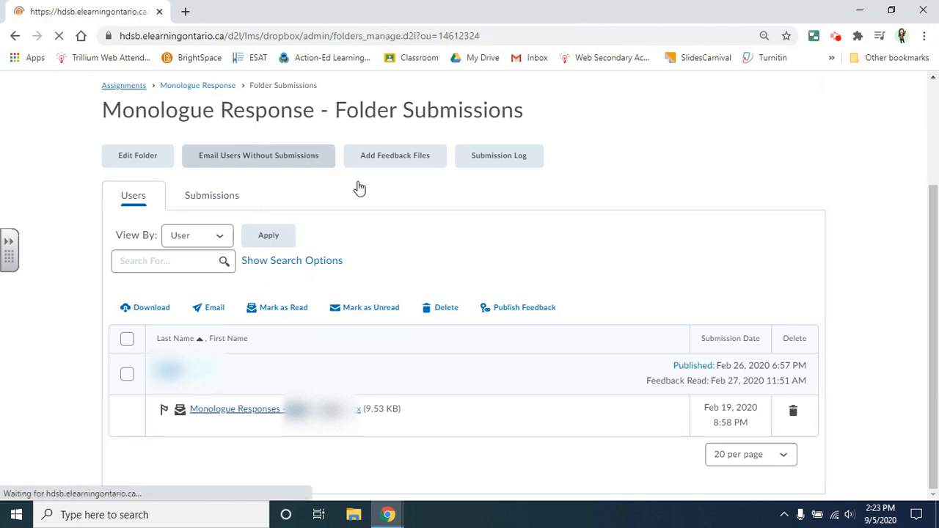
{"action": "scroll", "coordinate": [527, 358], "scroll_direction": "down", "scroll_amount": 1}
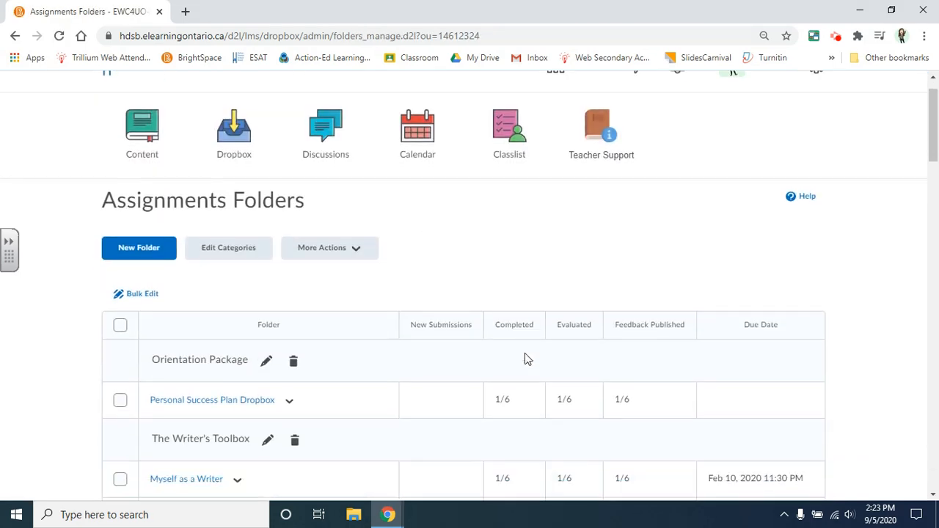
{"action": "scroll", "coordinate": [524, 358], "scroll_direction": "down", "scroll_amount": 3}
{"action": "scroll", "coordinate": [455, 344], "scroll_direction": "down", "scroll_amount": 2}
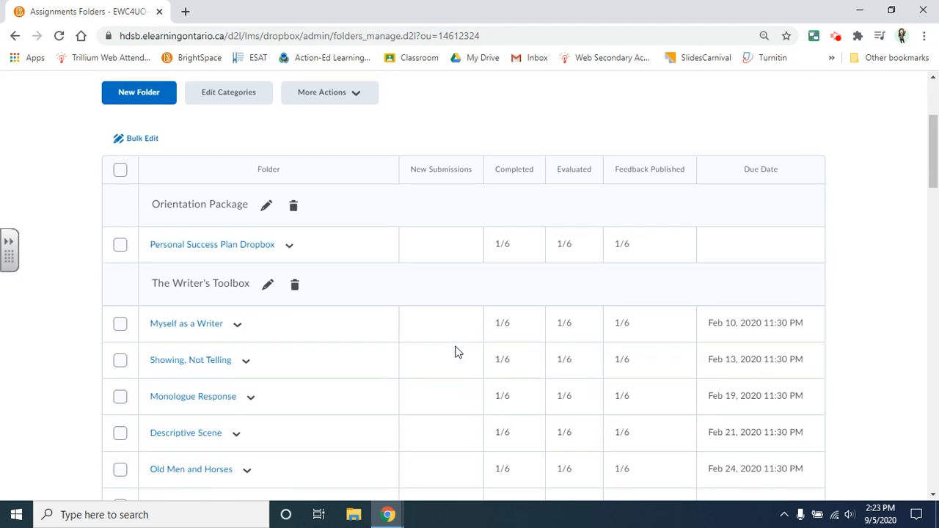
{"action": "scroll", "coordinate": [454, 352], "scroll_direction": "down", "scroll_amount": 3}
{"action": "scroll", "coordinate": [455, 356], "scroll_direction": "up", "scroll_amount": 5}
{"action": "scroll", "coordinate": [442, 371], "scroll_direction": "down", "scroll_amount": 1}
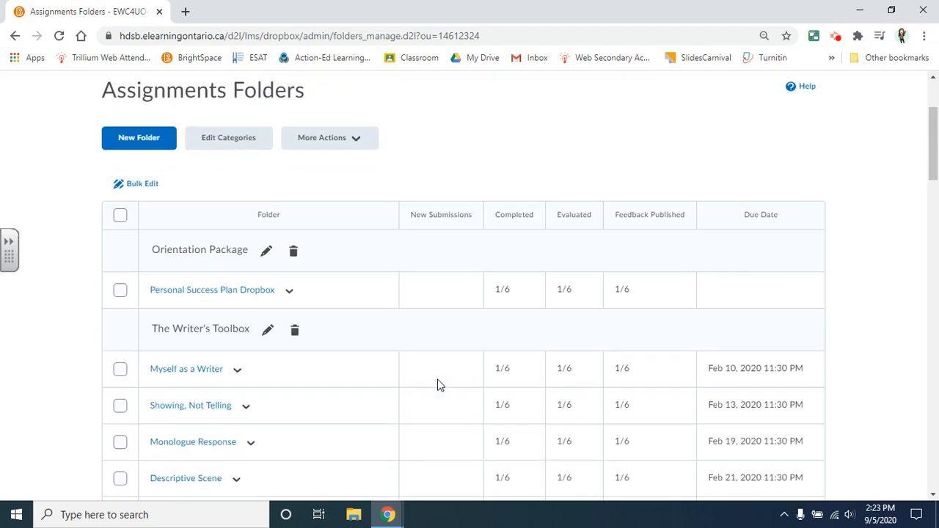
{"action": "scroll", "coordinate": [440, 385], "scroll_direction": "down", "scroll_amount": 1}
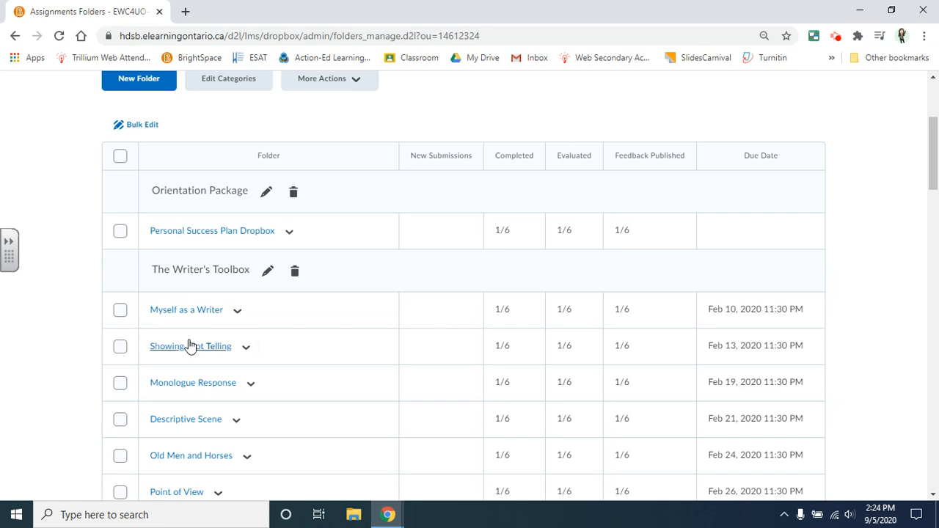
Step: Open the Monologue Response folder and bring up the student's submitted document for evaluation
{"action": "left_click", "coordinate": [209, 391]}
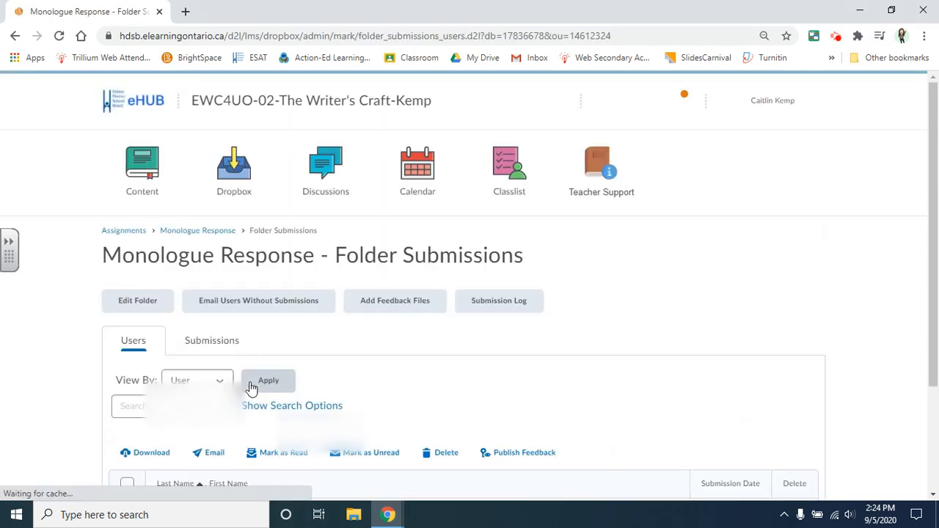
{"action": "scroll", "coordinate": [250, 386], "scroll_direction": "down", "scroll_amount": 2}
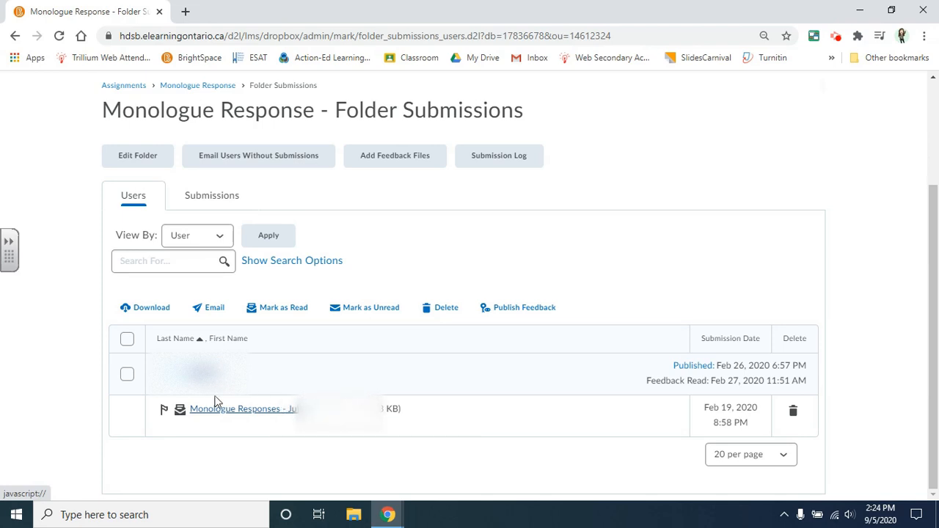
{"action": "left_click", "coordinate": [311, 407]}
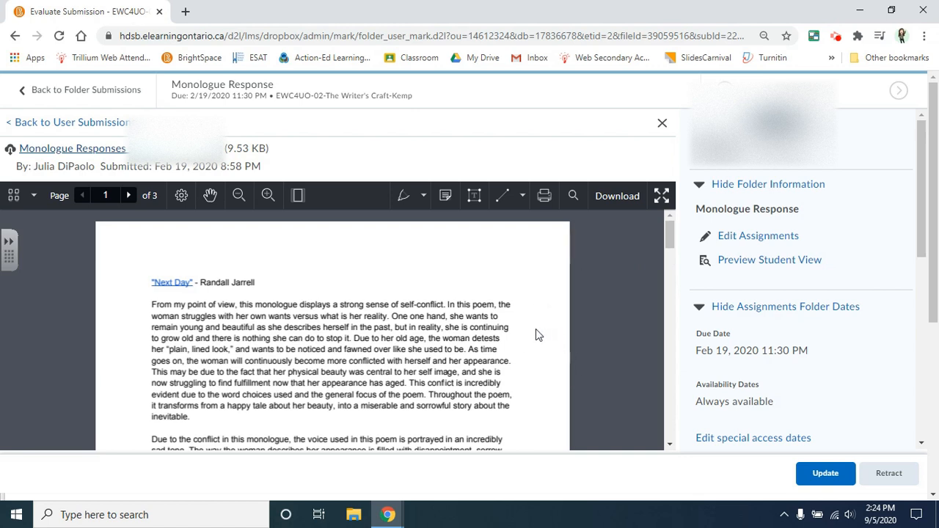
Step: Show the submitted document full screen, try zooming in and out, and look through its pages
{"action": "left_click", "coordinate": [663, 196]}
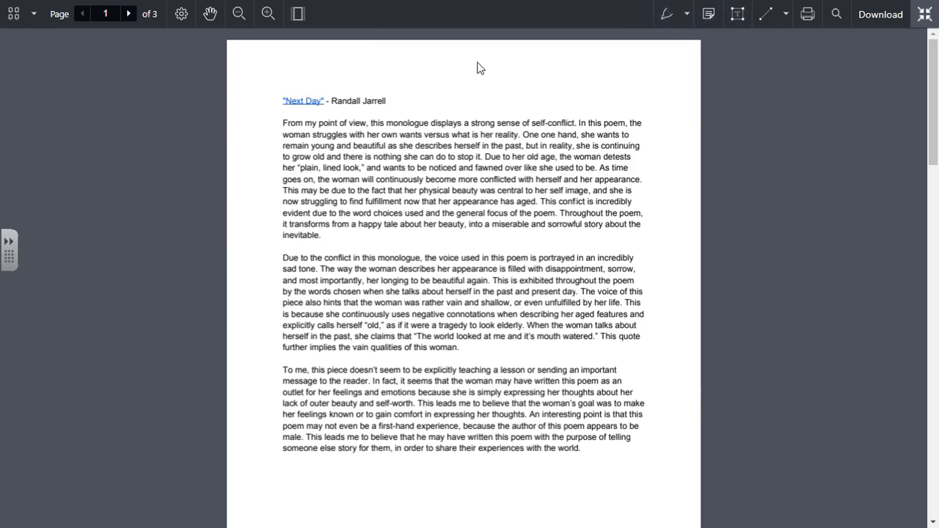
{"action": "left_click", "coordinate": [269, 25]}
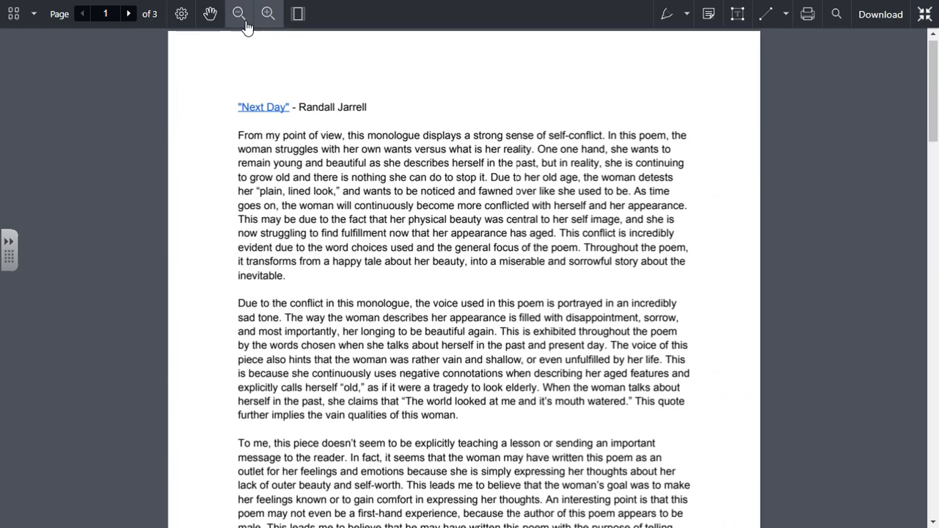
{"action": "left_click", "coordinate": [247, 26]}
{"action": "scroll", "coordinate": [459, 238], "scroll_direction": "down", "scroll_amount": 1}
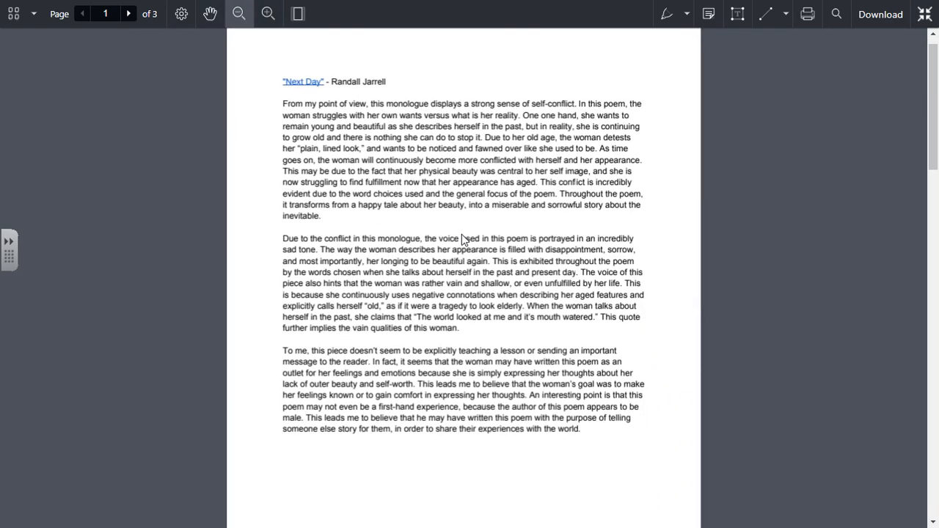
{"action": "scroll", "coordinate": [462, 234], "scroll_direction": "down", "scroll_amount": 10}
{"action": "scroll", "coordinate": [470, 235], "scroll_direction": "up", "scroll_amount": 5}
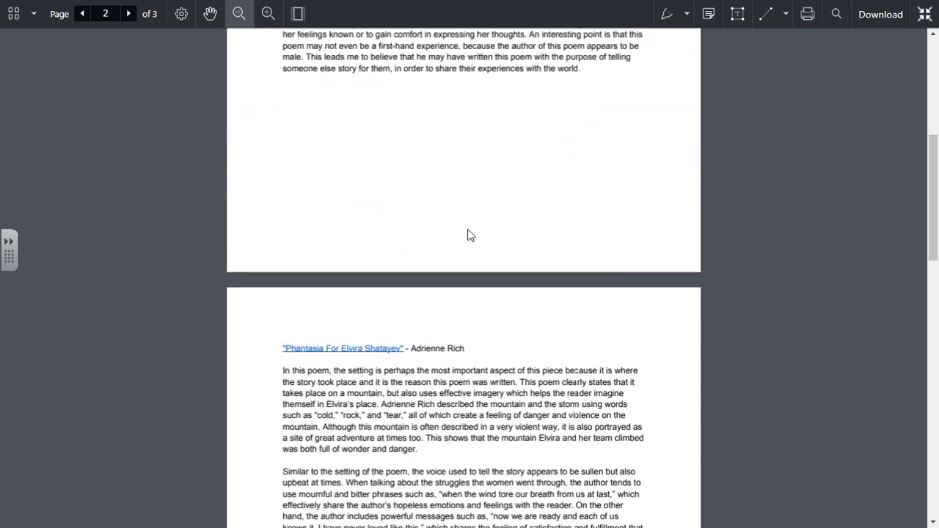
{"action": "scroll", "coordinate": [470, 235], "scroll_direction": "up", "scroll_amount": 5}
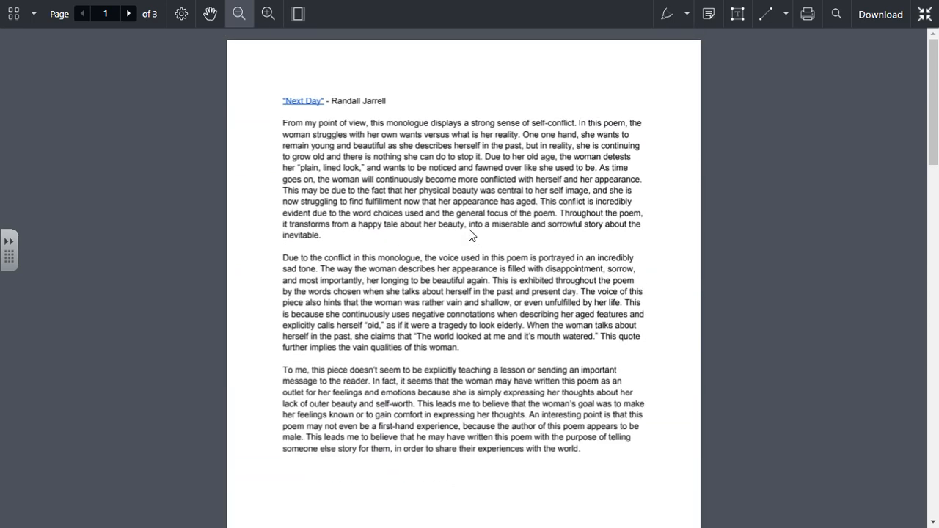
Step: With the Drawing tool in red-orange, circle the "Next Day" heading, add a check mark beside it and an X over "displays"
{"action": "left_click", "coordinate": [665, 16]}
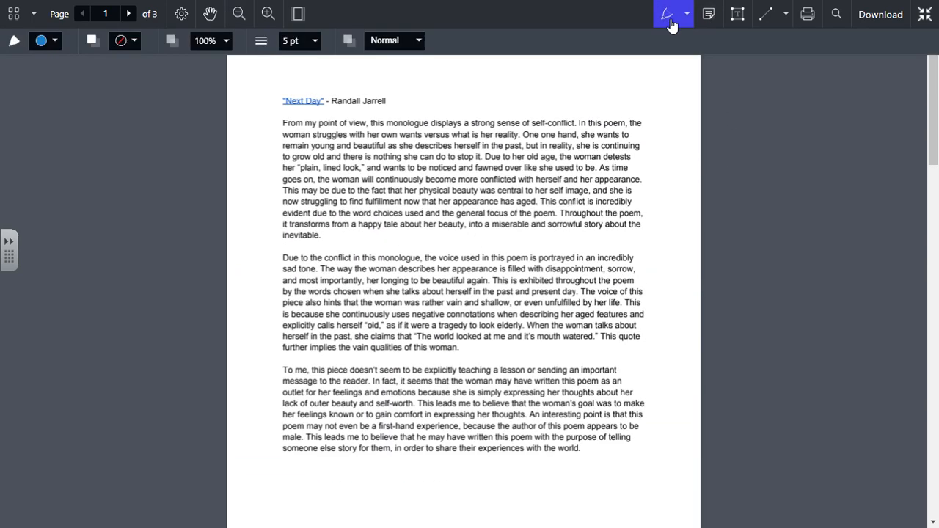
{"action": "left_click", "coordinate": [52, 43]}
{"action": "left_click", "coordinate": [20, 66]}
{"action": "mouse_move", "coordinate": [391, 86]}
{"action": "left_mouse_down"}
{"action": "mouse_move", "coordinate": [273, 94]}
{"action": "mouse_move", "coordinate": [362, 110]}
{"action": "mouse_move", "coordinate": [468, 77]}
{"action": "left_mouse_up"}
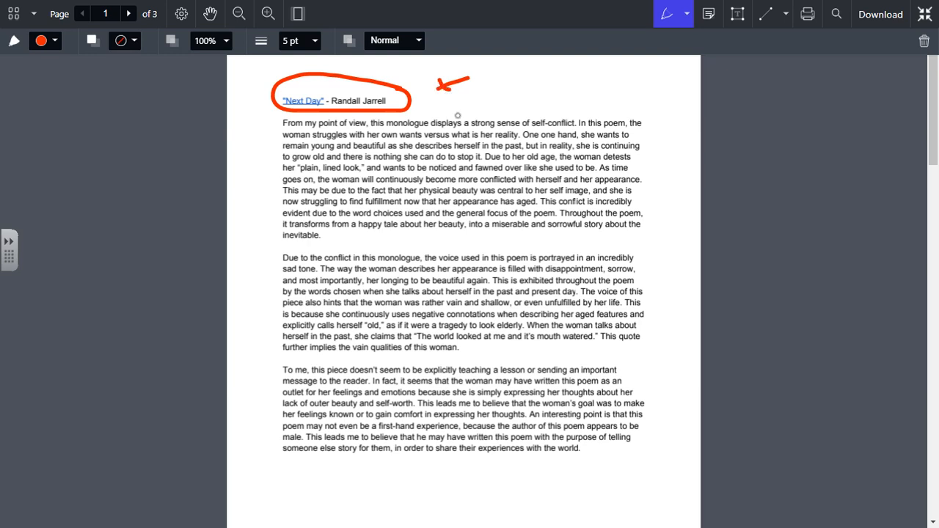
{"action": "mouse_move", "coordinate": [440, 113]}
{"action": "left_mouse_down"}
{"action": "mouse_move", "coordinate": [462, 135]}
{"action": "mouse_move", "coordinate": [435, 132]}
{"action": "left_mouse_up"}
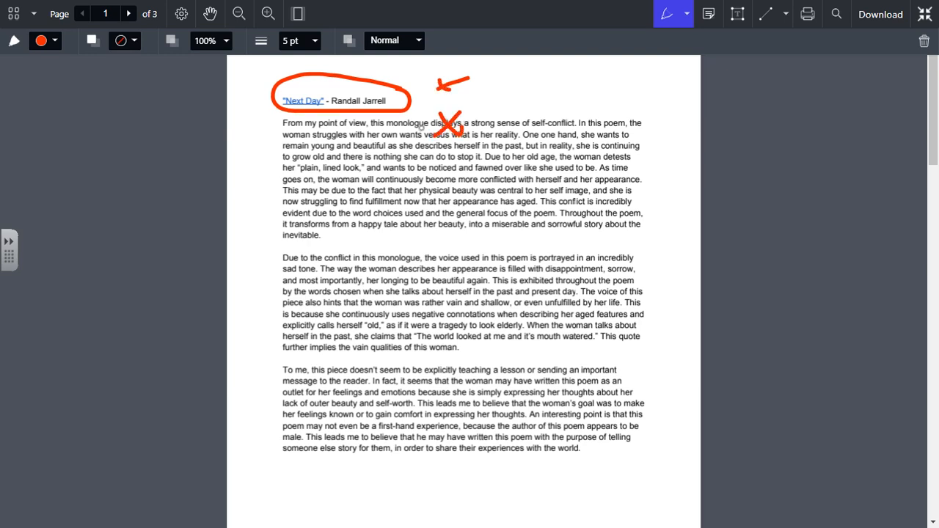
Step: Change the drawing colour to yellow, then draw a vertical line through the first paragraph and underline "general"
{"action": "left_click", "coordinate": [48, 43]}
{"action": "left_click", "coordinate": [53, 66]}
{"action": "left_click_drag", "start_coordinate": [391, 174], "coordinate": [392, 228]}
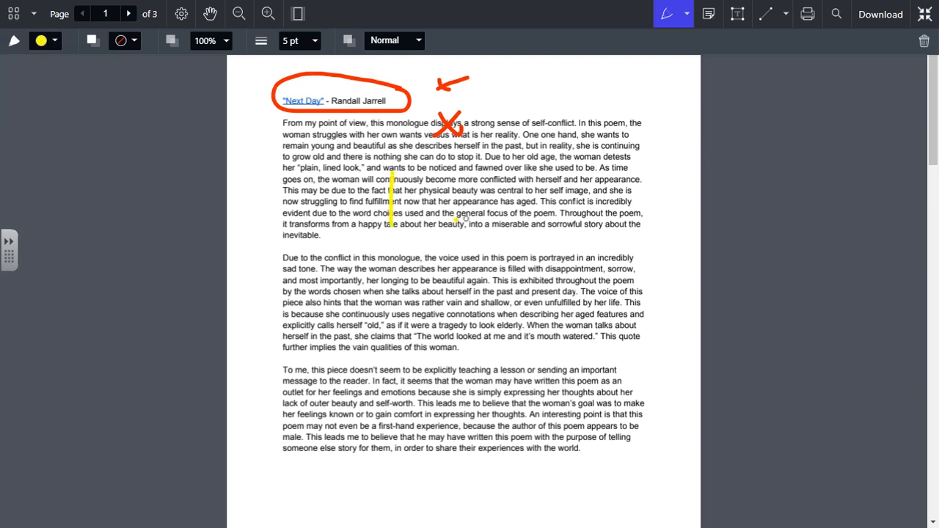
Step: Mark "self-conflict" and "Throughout" in the first paragraph with the Freeform Highlight tool
{"action": "left_click", "coordinate": [686, 16]}
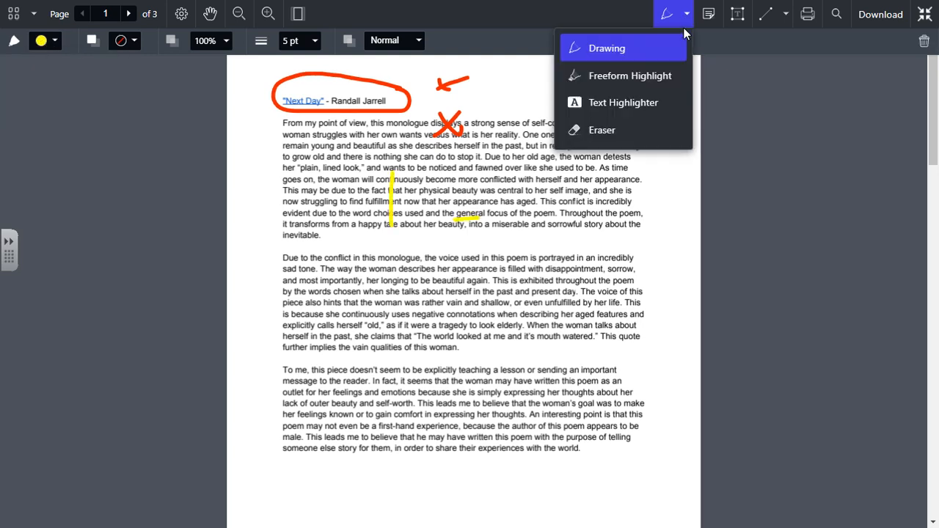
{"action": "left_click", "coordinate": [626, 78]}
{"action": "left_click_drag", "start_coordinate": [533, 124], "coordinate": [574, 124]}
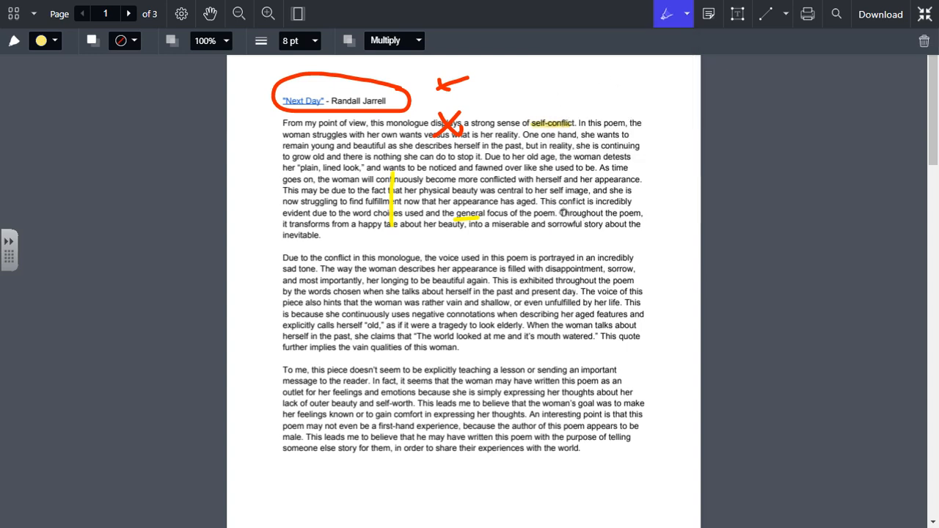
{"action": "left_click_drag", "start_coordinate": [562, 212], "coordinate": [604, 213]}
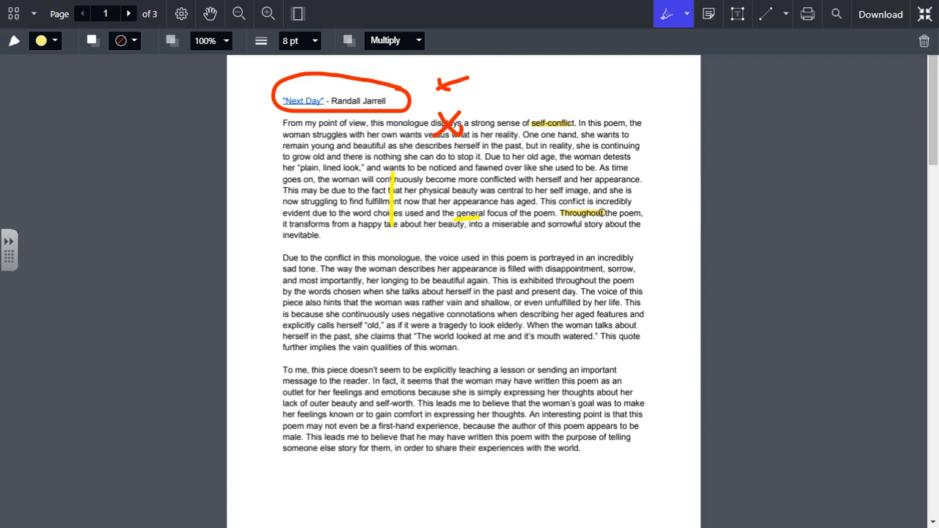
Step: Highlight the phrase "One one hand" in yellow with the Text Highlighter
{"action": "left_click", "coordinate": [686, 14]}
{"action": "left_click", "coordinate": [620, 100]}
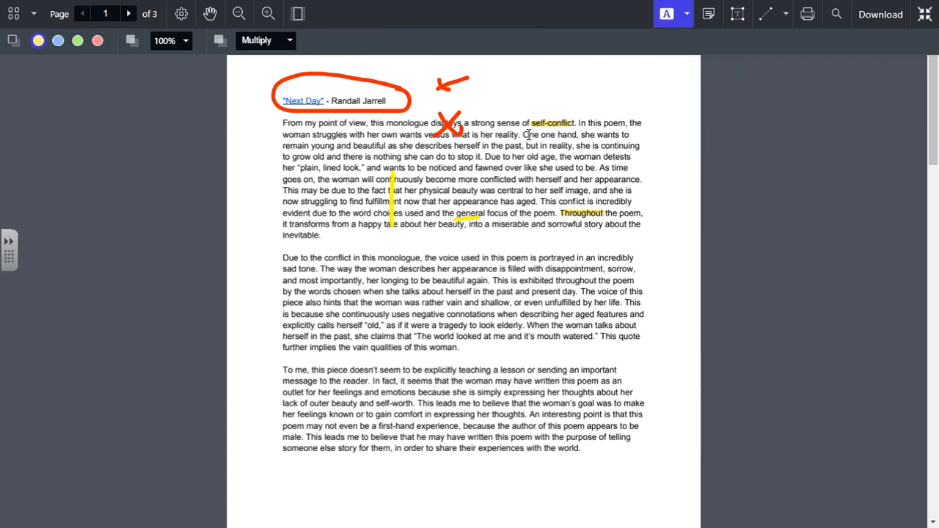
{"action": "left_click_drag", "start_coordinate": [523, 134], "coordinate": [578, 134]}
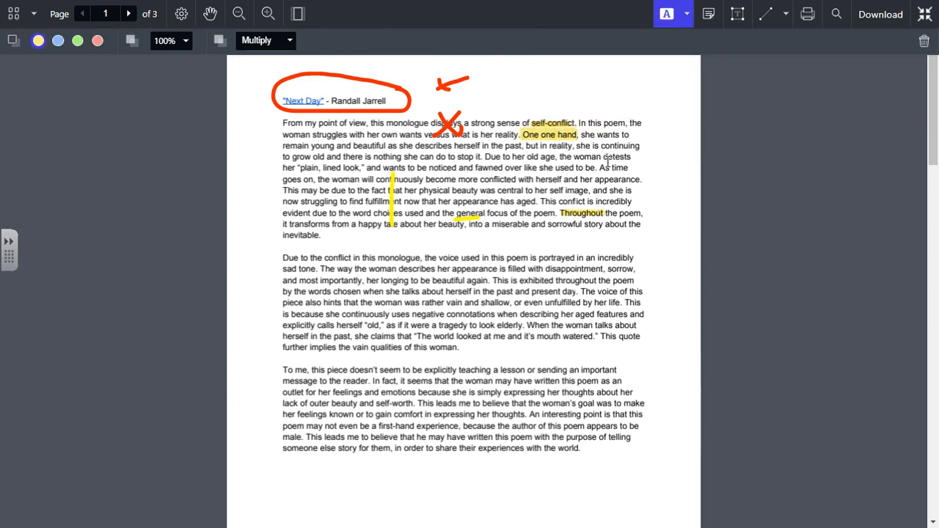
Step: Erase the freeform highlight on "Throughout" in the first paragraph
{"action": "left_click", "coordinate": [686, 14]}
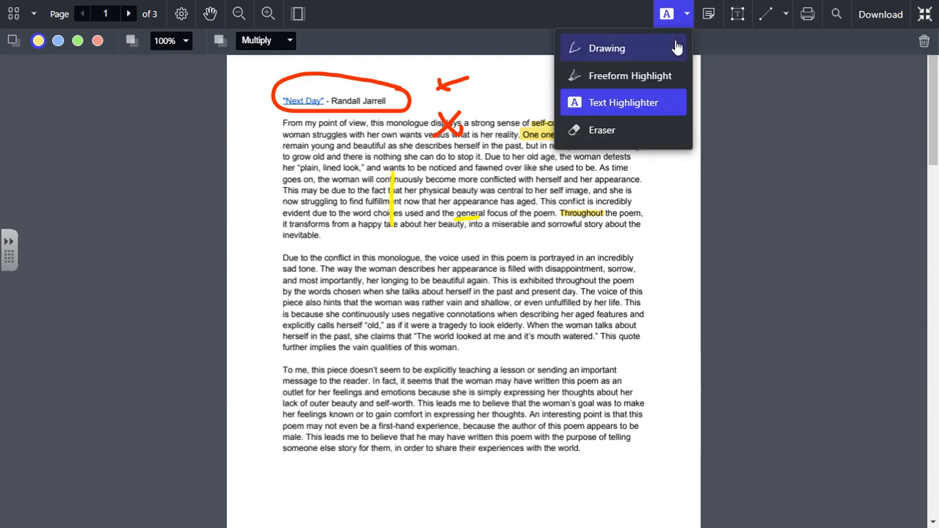
{"action": "left_click", "coordinate": [612, 140]}
{"action": "left_click_drag", "start_coordinate": [561, 213], "coordinate": [609, 213]}
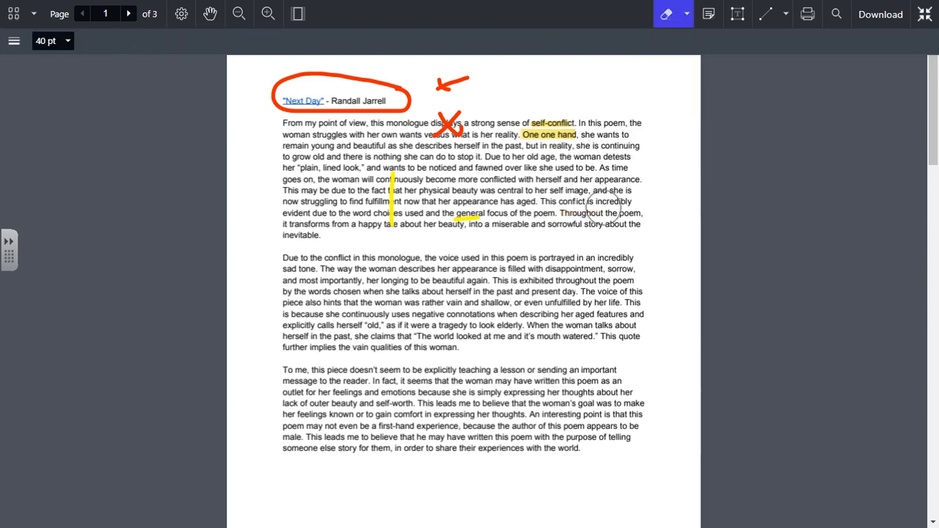
Step: Set the eraser size to 25 pt and erase the red circle around the title, the red arrow beside it and the vertical yellow line
{"action": "left_click", "coordinate": [63, 44]}
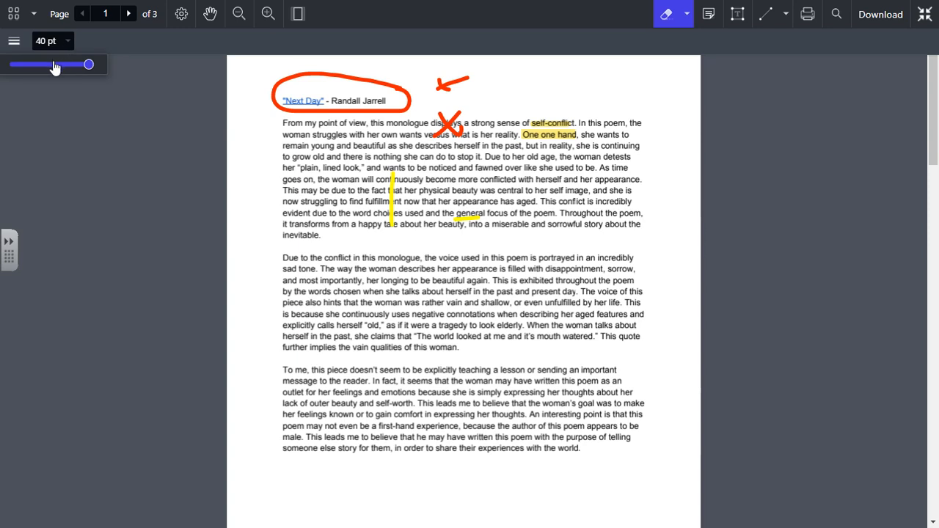
{"action": "mouse_move", "coordinate": [88, 64]}
{"action": "left_mouse_down"}
{"action": "mouse_move", "coordinate": [50, 65]}
{"action": "mouse_move", "coordinate": [58, 64]}
{"action": "left_mouse_up"}
{"action": "mouse_move", "coordinate": [265, 76]}
{"action": "left_mouse_down"}
{"action": "mouse_move", "coordinate": [324, 78]}
{"action": "mouse_move", "coordinate": [308, 106]}
{"action": "mouse_move", "coordinate": [372, 94]}
{"action": "left_mouse_up"}
{"action": "left_click_drag", "start_coordinate": [452, 105], "coordinate": [452, 82]}
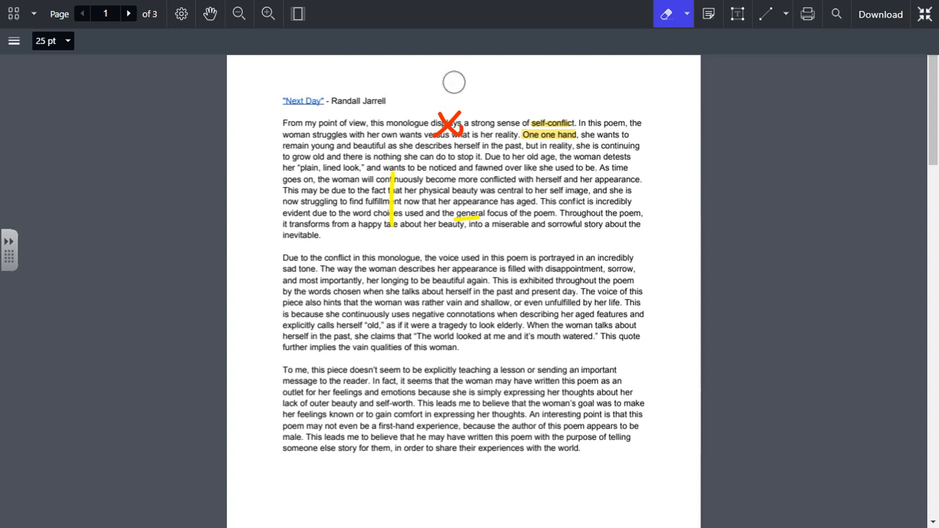
{"action": "left_click_drag", "start_coordinate": [405, 179], "coordinate": [395, 218]}
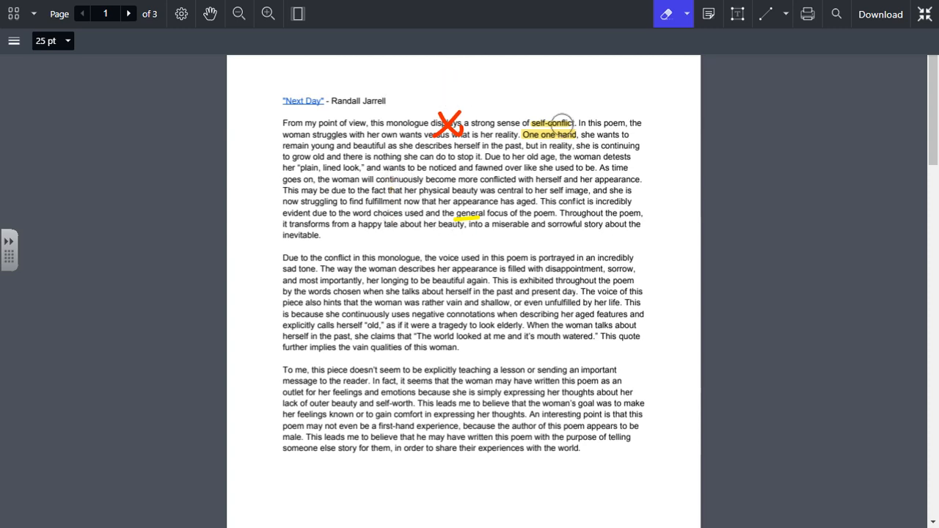
Step: Examine the Drawing tool's fill colour, opacity, line thickness and blend mode options
{"action": "left_click", "coordinate": [687, 14]}
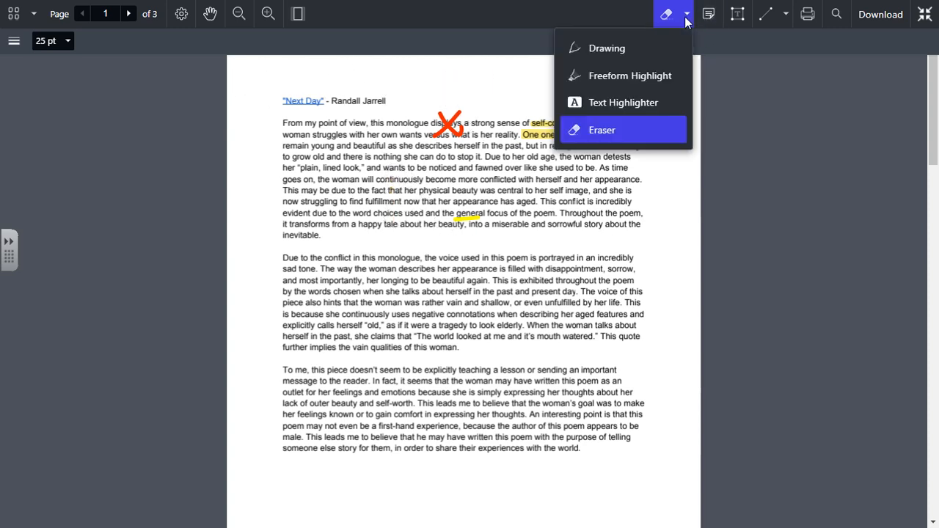
{"action": "left_click", "coordinate": [629, 50]}
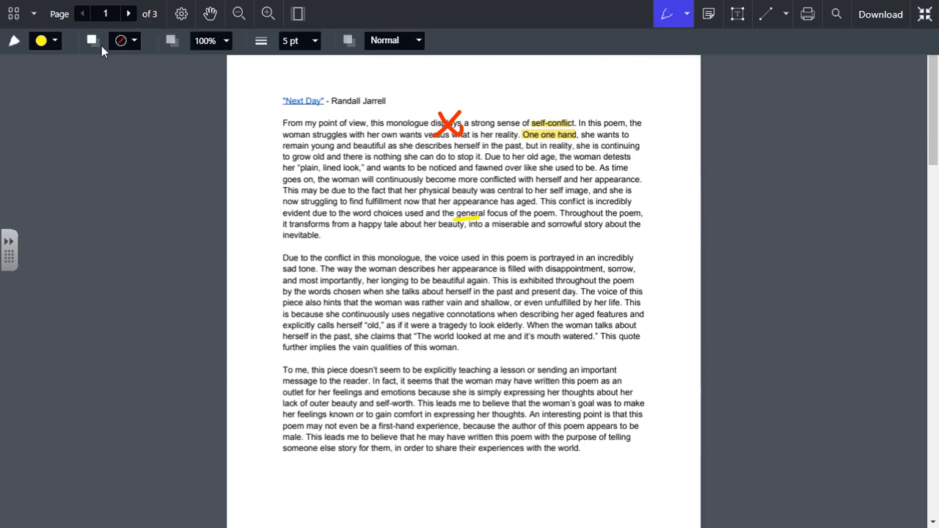
{"action": "left_click", "coordinate": [126, 40]}
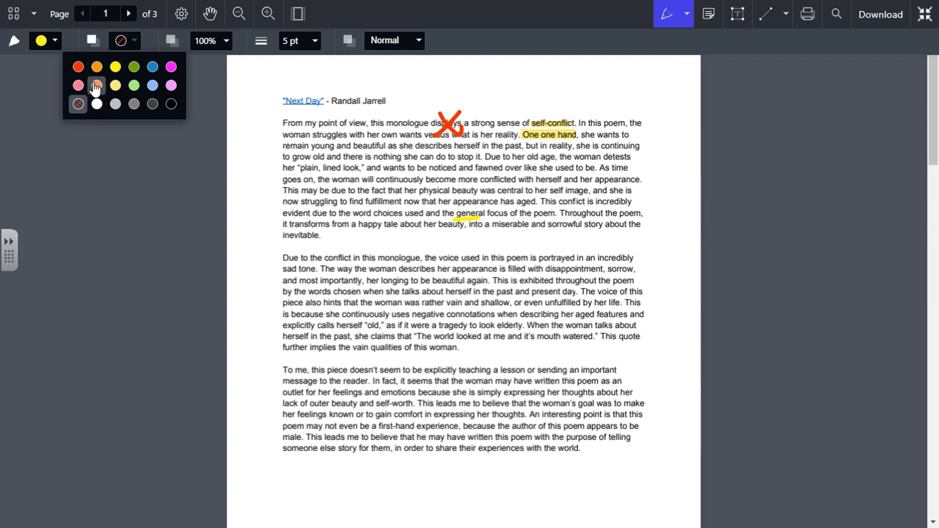
{"action": "left_click", "coordinate": [219, 47]}
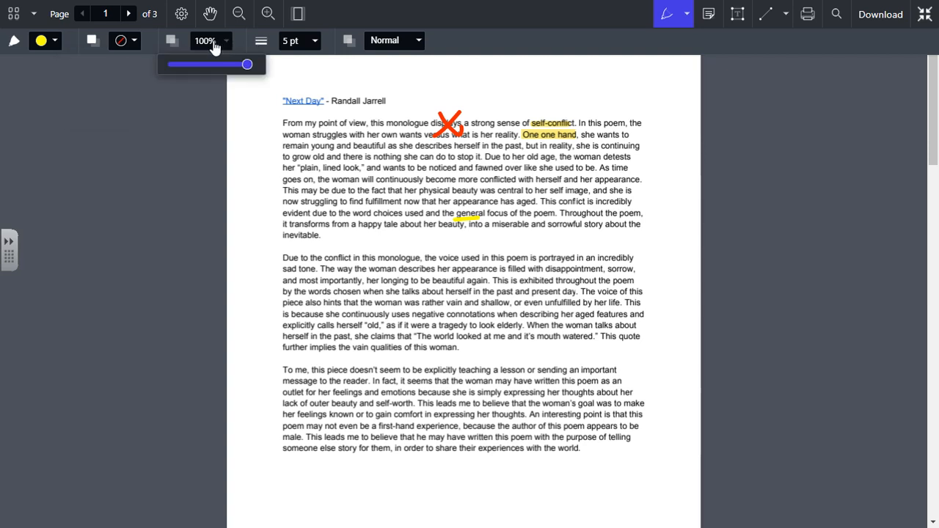
{"action": "left_click", "coordinate": [291, 45]}
{"action": "left_click", "coordinate": [411, 45]}
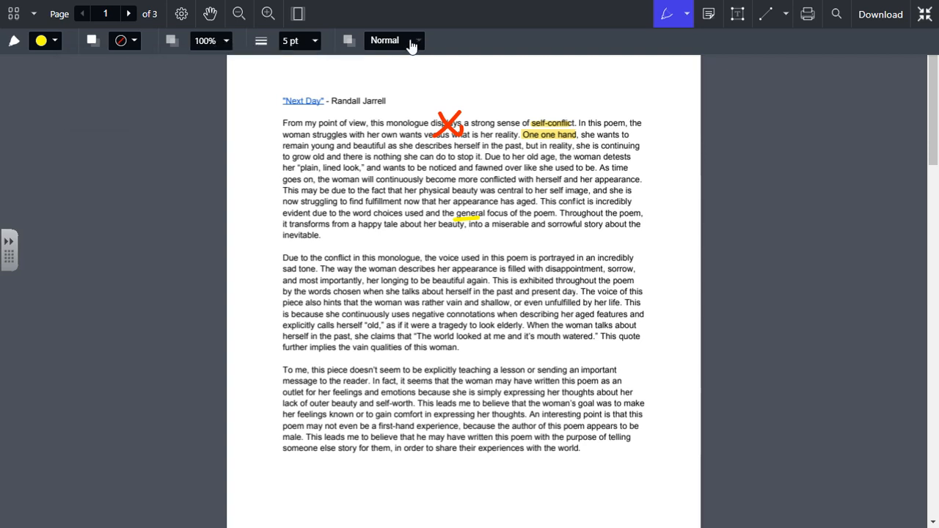
{"action": "left_click", "coordinate": [503, 58]}
Step: Place a red new-paragraph note at the start of the first paragraph with the text "New paragraph here."
{"action": "left_click", "coordinate": [709, 20]}
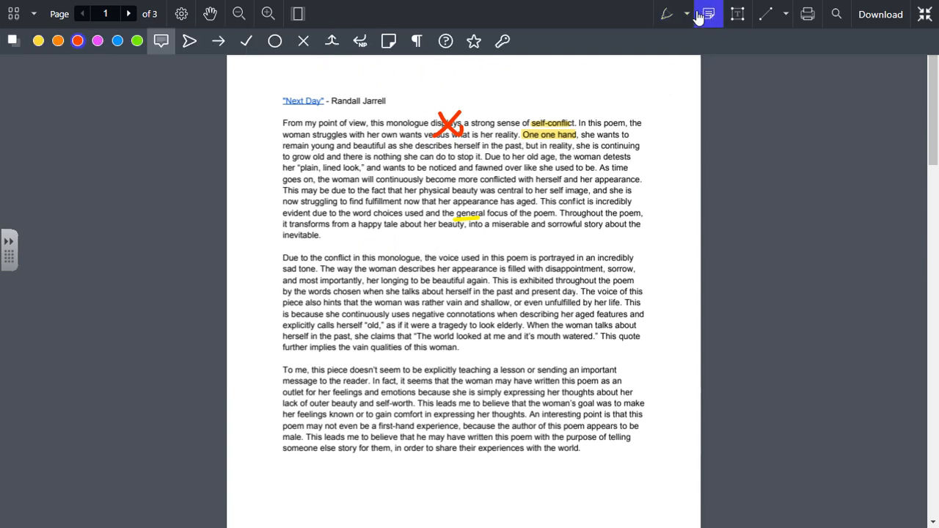
{"action": "left_click", "coordinate": [360, 42]}
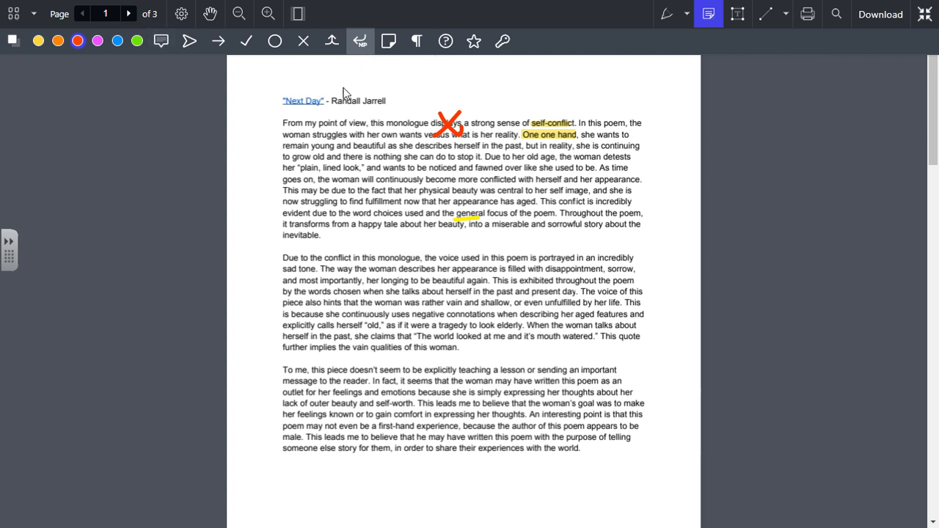
{"action": "left_click", "coordinate": [293, 129]}
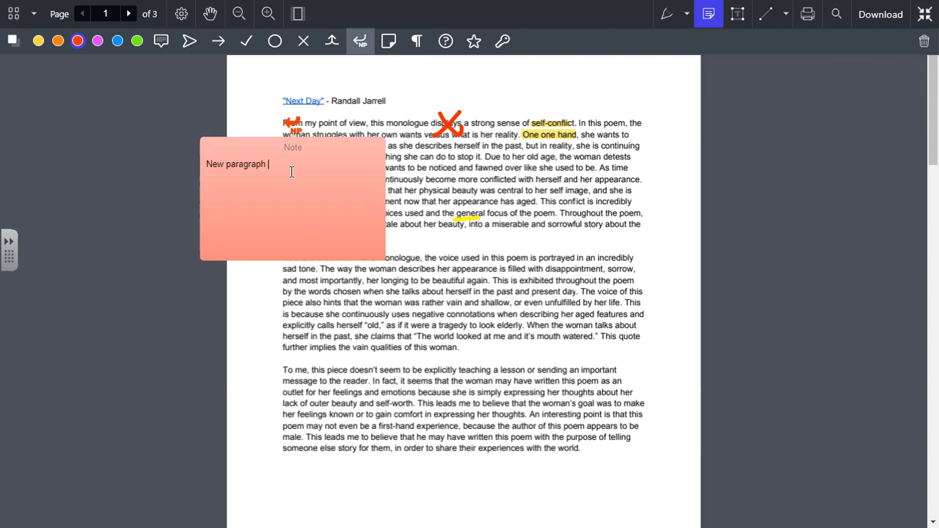
{"action": "left_click", "coordinate": [461, 186]}
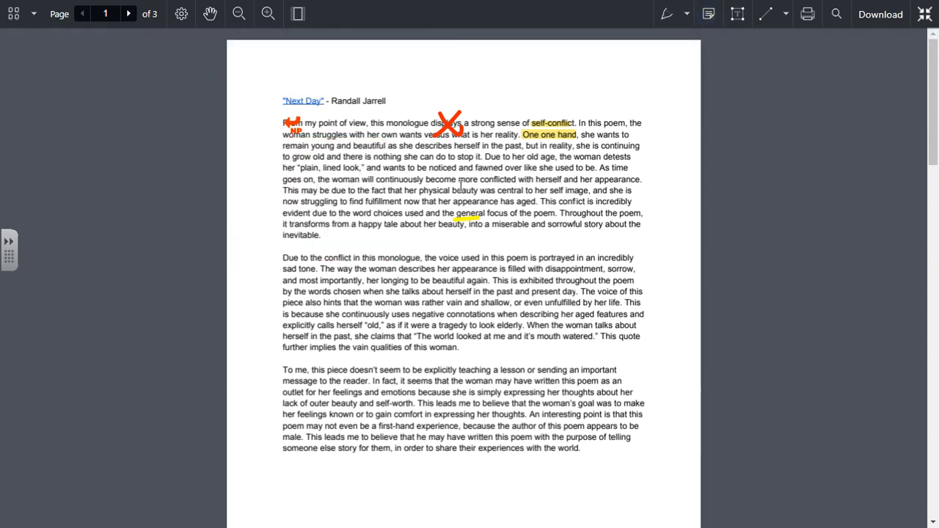
Step: Move the red new-paragraph marker into the margin just before the first line of the first paragraph
{"action": "mouse_move", "coordinate": [295, 128]}
{"action": "left_click", "coordinate": [292, 131]}
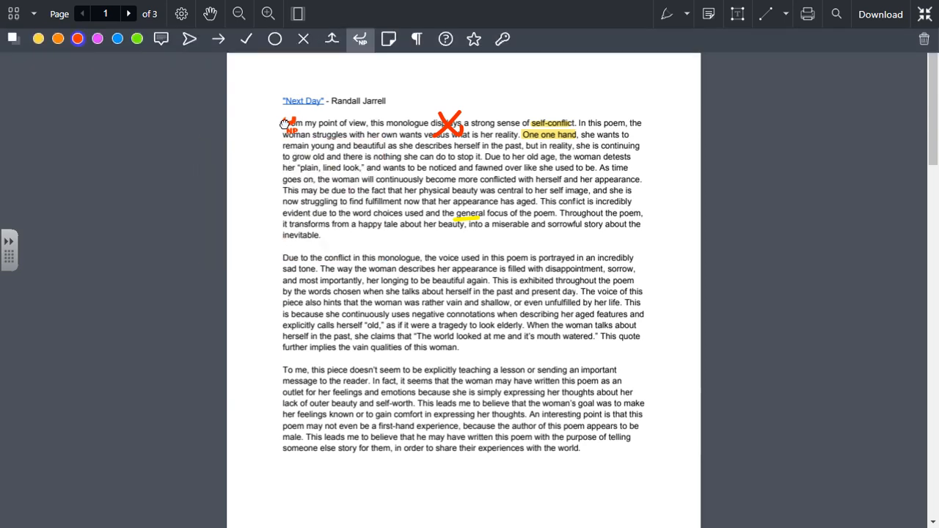
{"action": "left_click_drag", "start_coordinate": [292, 131], "coordinate": [276, 129]}
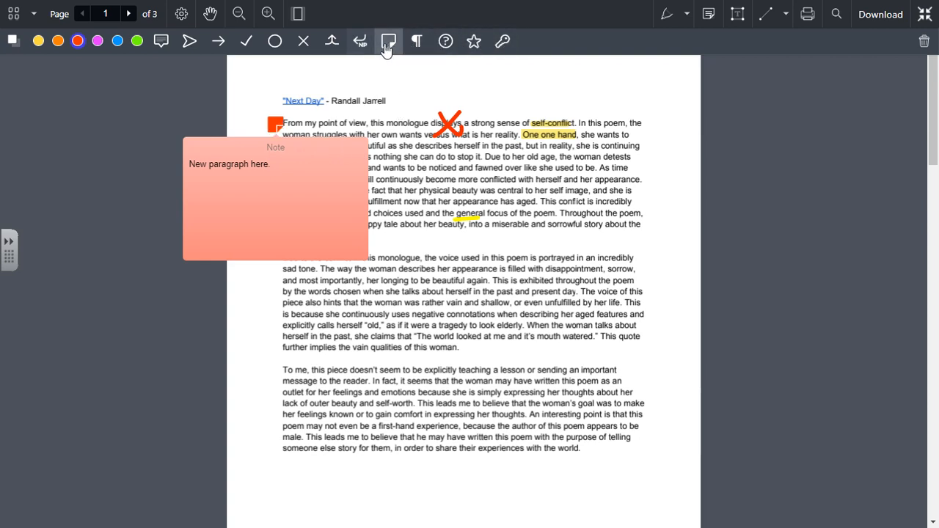
{"action": "left_click", "coordinate": [436, 186]}
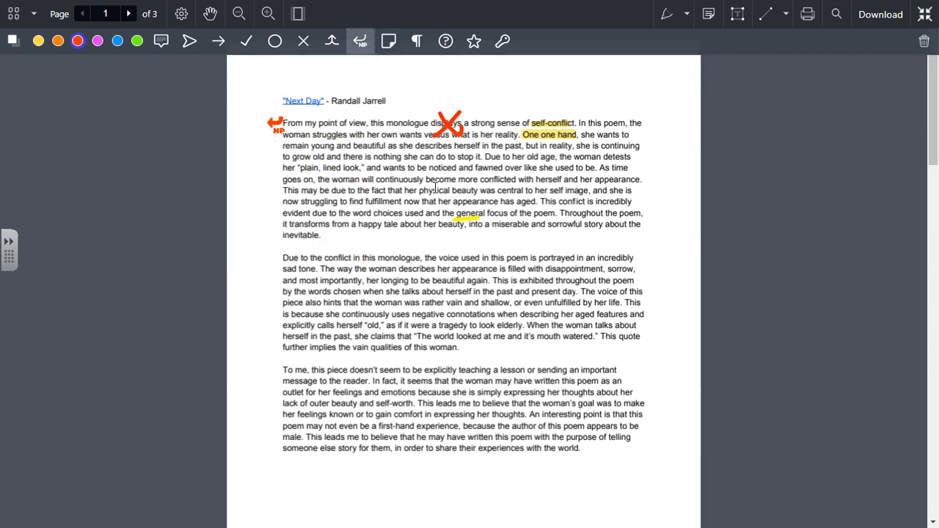
Step: Add a yellow comment note above "self-conflict" reading "This is spelled wrong." and "I really like the idea, but needs to be . ."
{"action": "left_click", "coordinate": [708, 14]}
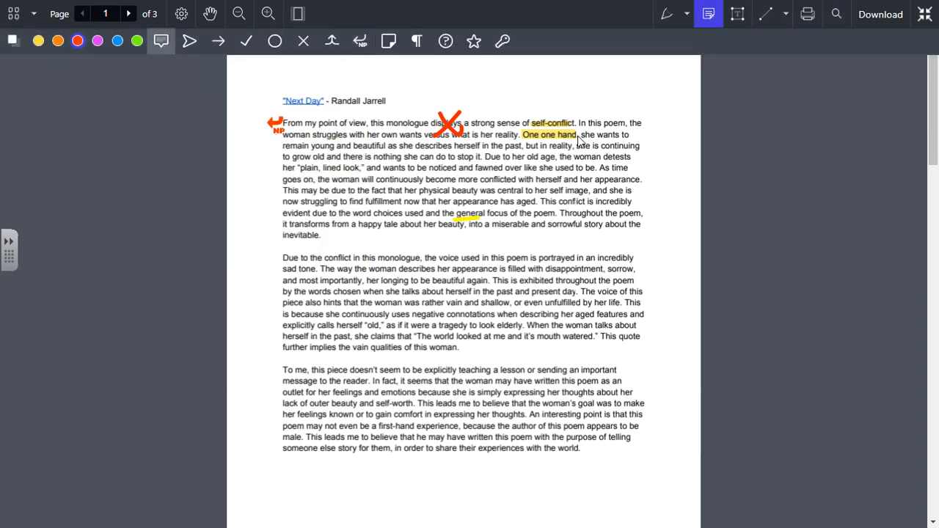
{"action": "left_click", "coordinate": [38, 40]}
{"action": "left_click", "coordinate": [553, 115]}
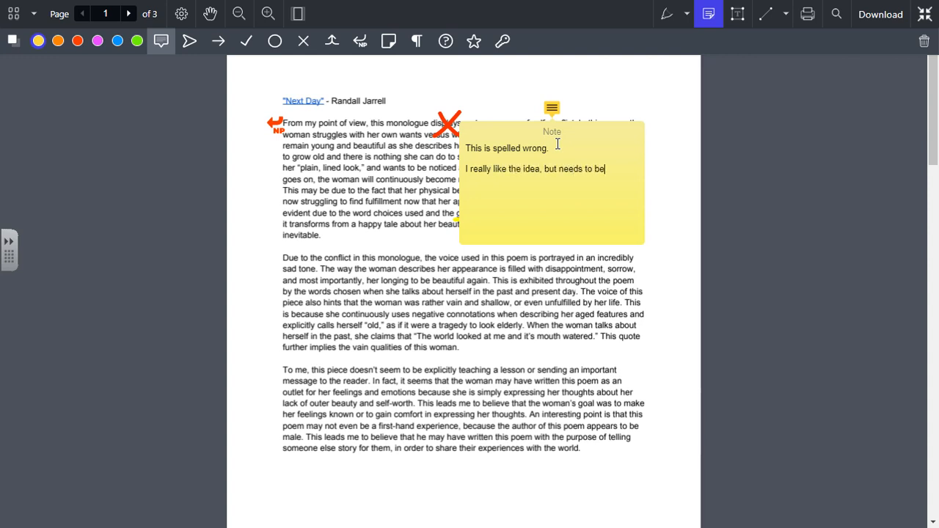
{"action": "left_click", "coordinate": [531, 368]}
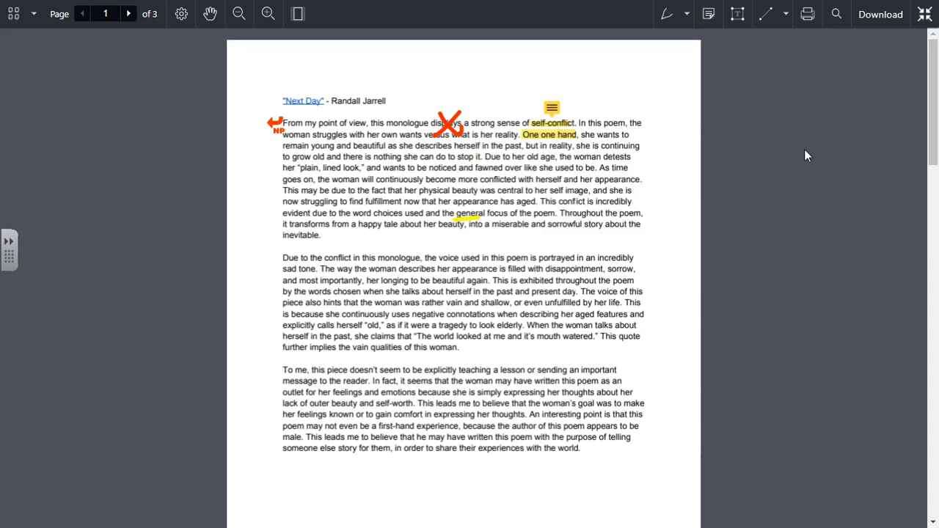
Step: Reposition the yellow comment marker slightly above "self-conflict" and view its note text
{"action": "left_click", "coordinate": [555, 108]}
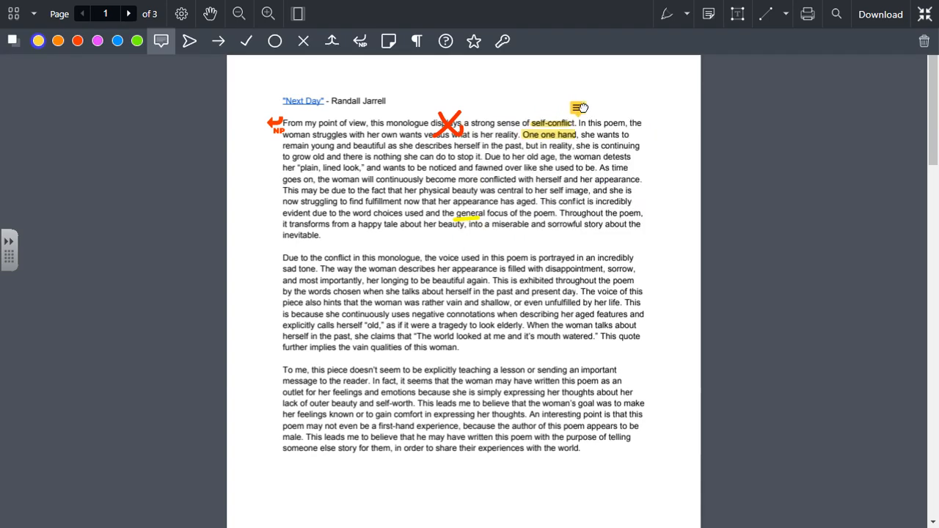
{"action": "mouse_move", "coordinate": [559, 109]}
{"action": "left_mouse_down"}
{"action": "mouse_move", "coordinate": [552, 118]}
{"action": "mouse_move", "coordinate": [554, 109]}
{"action": "left_mouse_up"}
{"action": "mouse_move", "coordinate": [555, 108]}
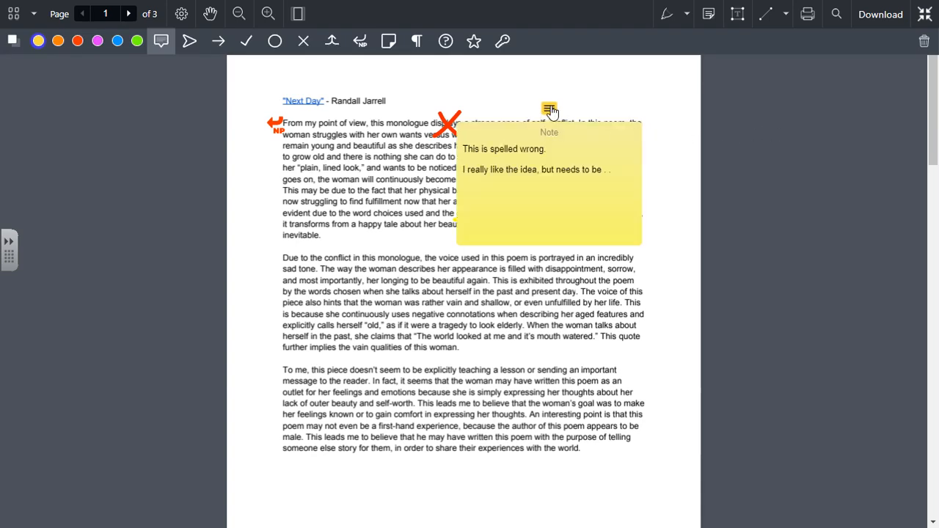
{"action": "left_click", "coordinate": [820, 172]}
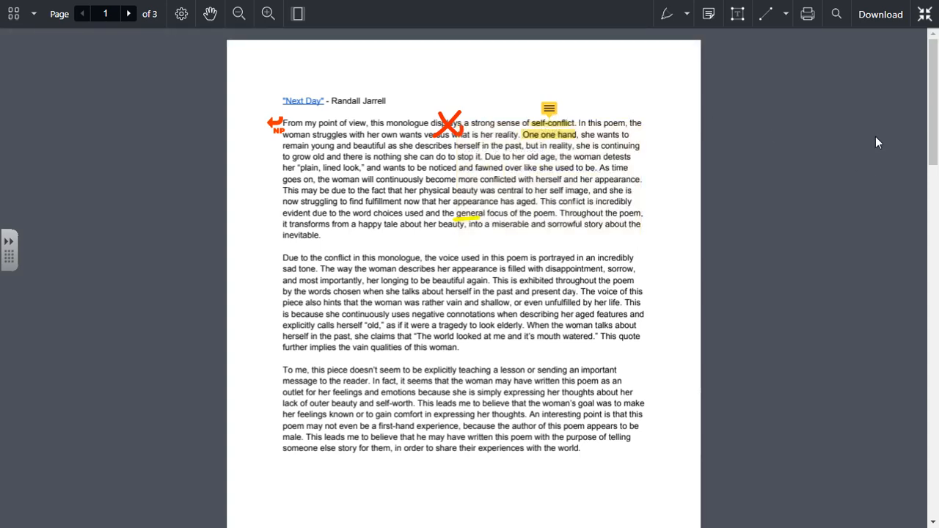
Step: Place a yellow circle note without text over "lined look" in the first paragraph
{"action": "left_click", "coordinate": [712, 14]}
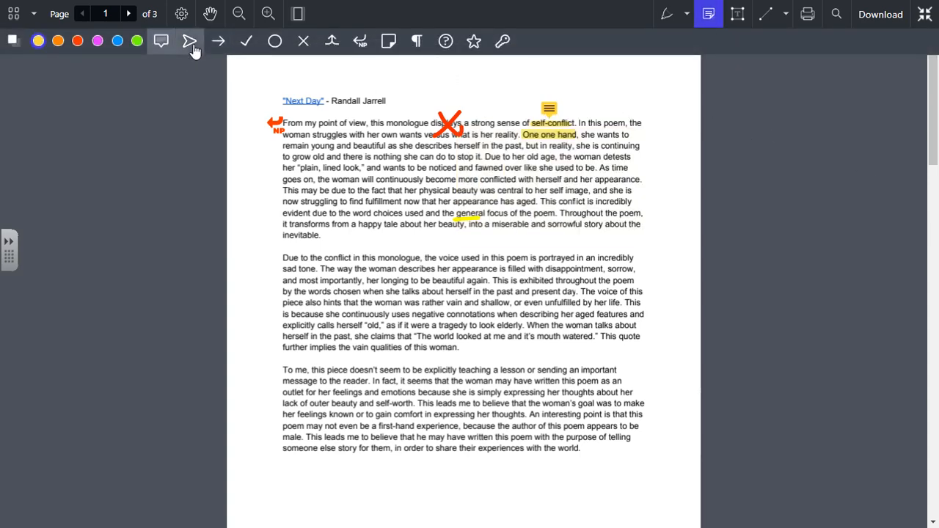
{"action": "left_click", "coordinate": [275, 40]}
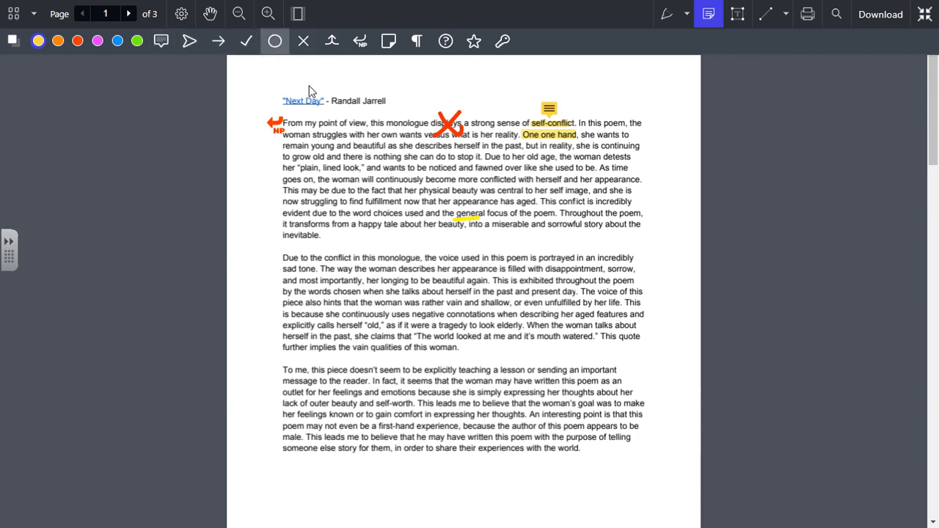
{"action": "left_click", "coordinate": [342, 161]}
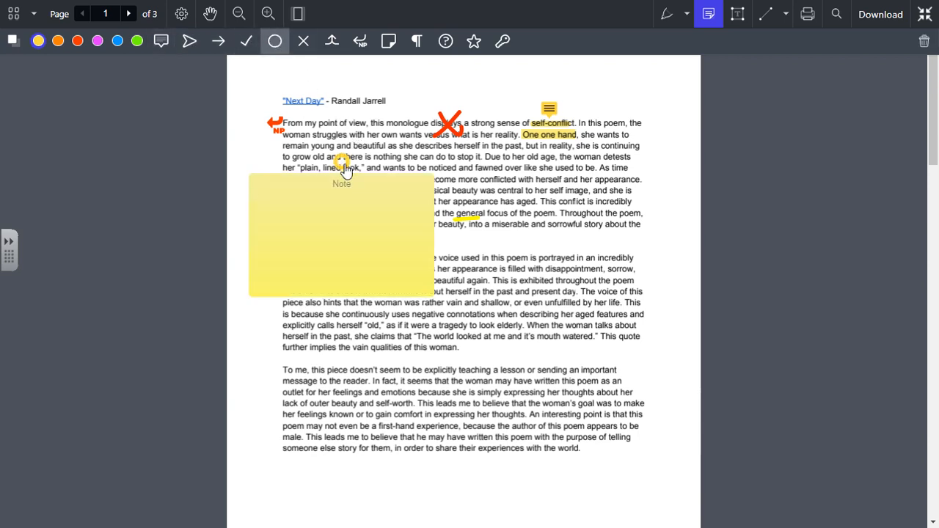
{"action": "left_click", "coordinate": [752, 195]}
Step: Move the yellow circle marker out to the page margin and back to the gap above the second paragraph
{"action": "mouse_move", "coordinate": [344, 163]}
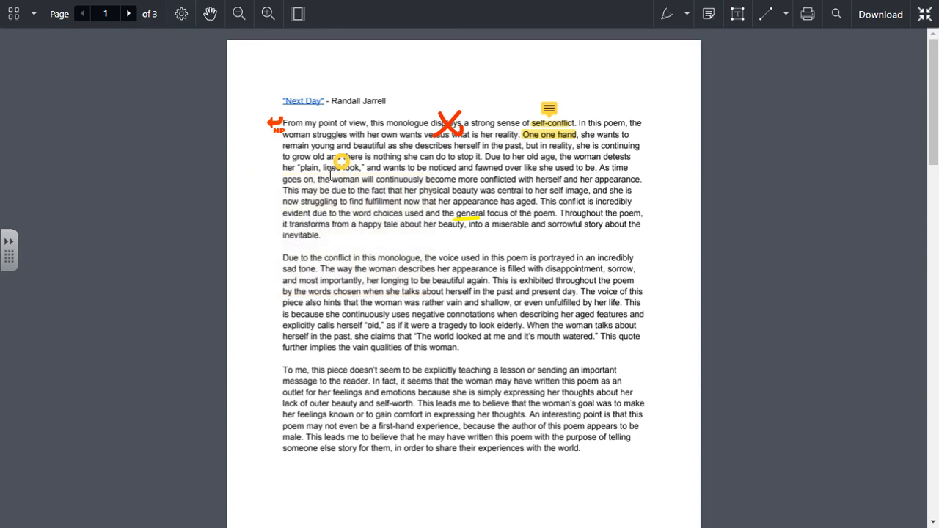
{"action": "left_click_drag", "start_coordinate": [341, 160], "coordinate": [232, 173]}
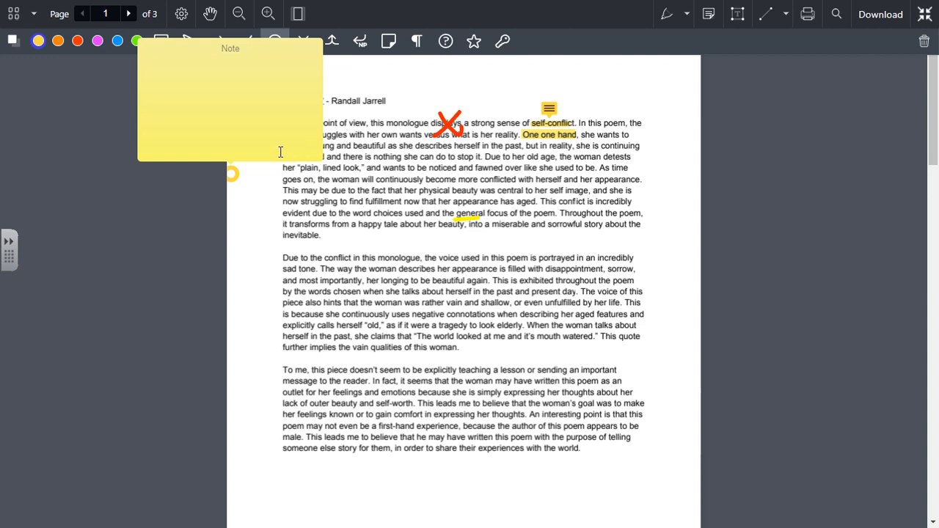
{"action": "left_click_drag", "start_coordinate": [233, 174], "coordinate": [371, 246]}
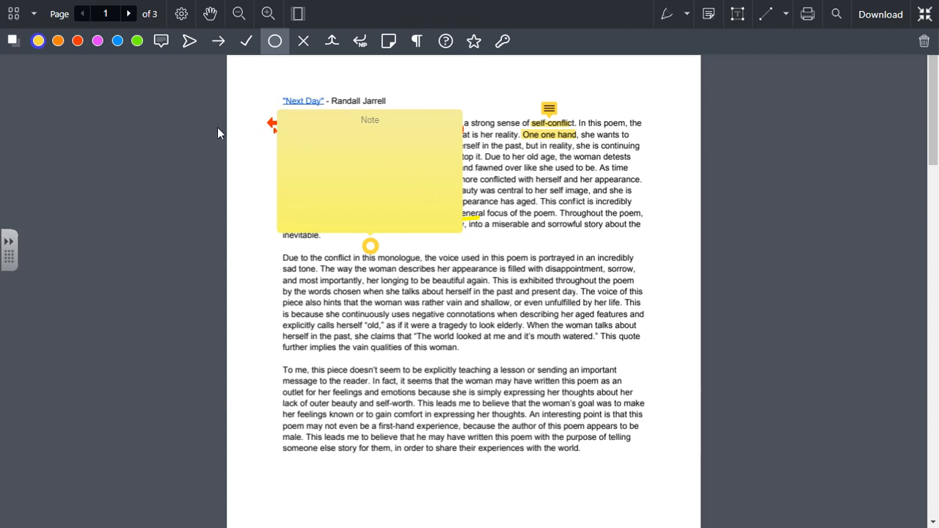
Step: Add a text box reading "Well cone!" and move it to the page's upper-right corner above the first paragraph
{"action": "left_click", "coordinate": [737, 14]}
{"action": "left_click", "coordinate": [532, 329]}
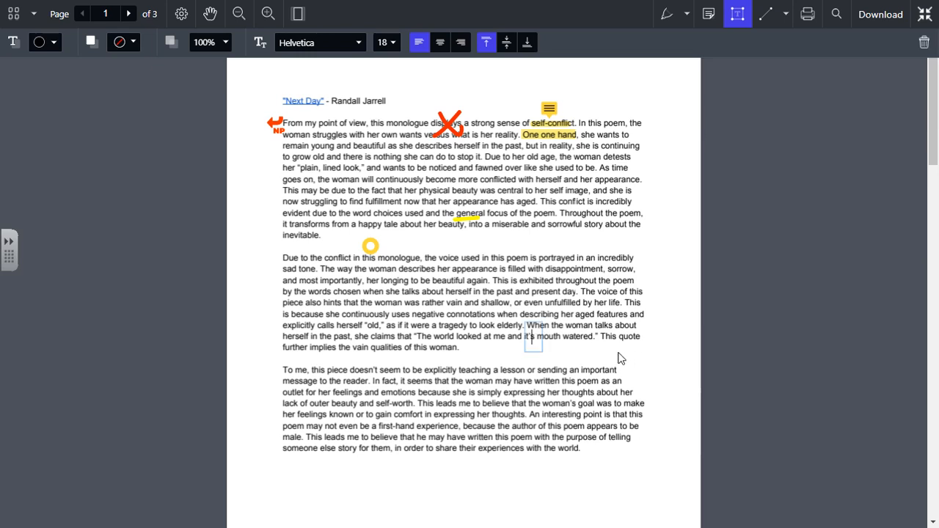
{"action": "type", "text": "Well done!"}
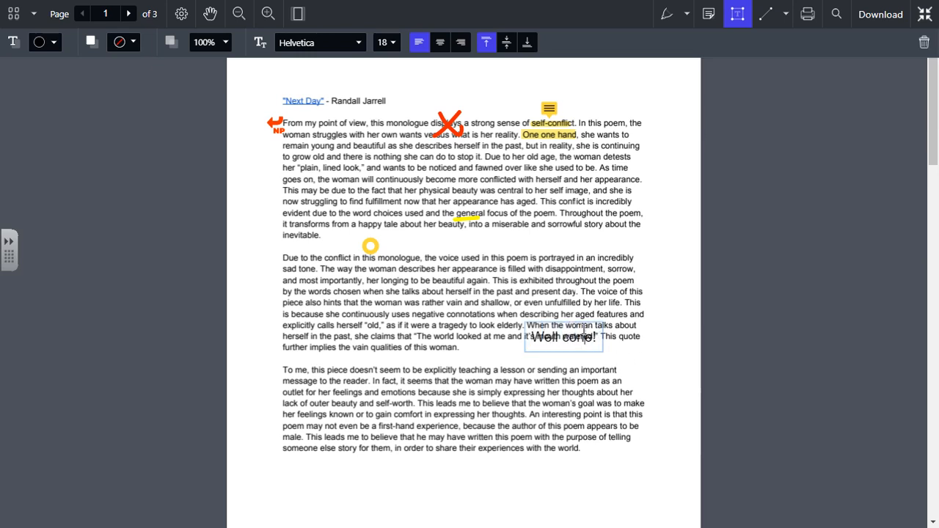
{"action": "left_click", "coordinate": [624, 364]}
{"action": "left_click_drag", "start_coordinate": [574, 345], "coordinate": [635, 101]}
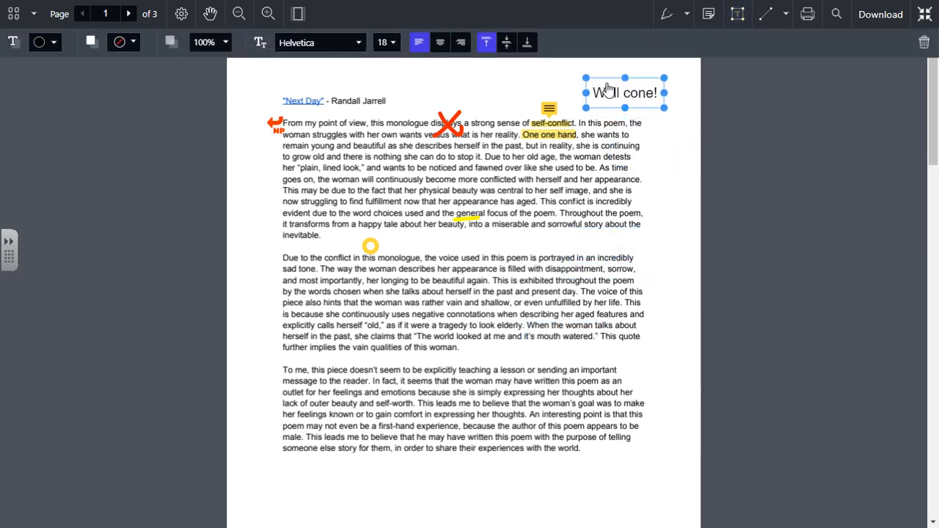
Step: Correct the text box's wording to "Well done!"
{"action": "left_click", "coordinate": [631, 96]}
{"action": "key", "text": "BackSpace"}
{"action": "type", "text": "d"}
{"action": "left_click", "coordinate": [867, 233]}
{"action": "left_click", "coordinate": [737, 14]}
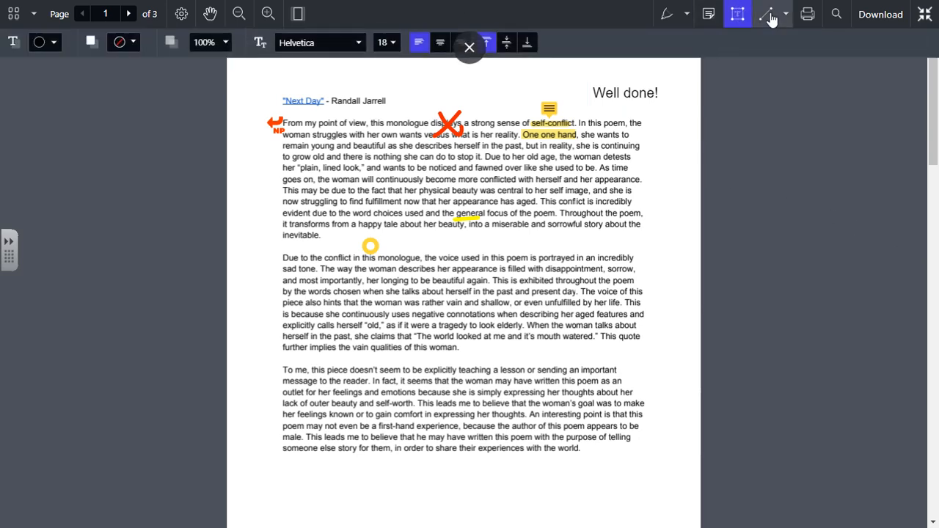
Step: Draw a slanted blue 5 pt line in the margin beside the second and third paragraphs, and exit the full-screen view
{"action": "left_click", "coordinate": [768, 16]}
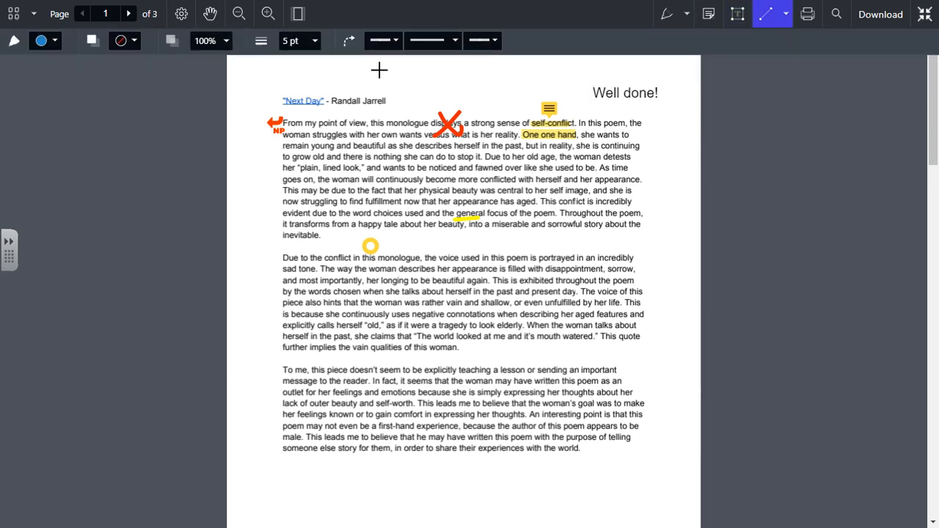
{"action": "left_click_drag", "start_coordinate": [270, 288], "coordinate": [250, 396]}
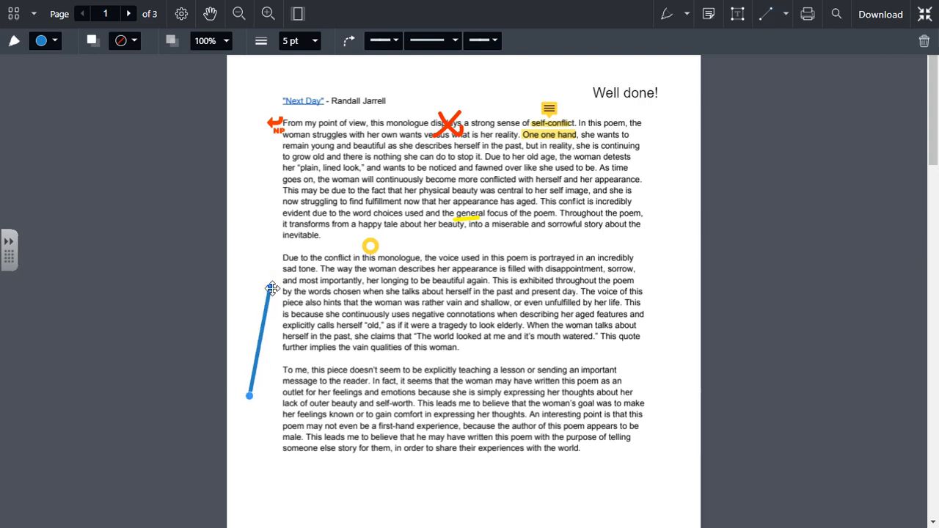
{"action": "mouse_move", "coordinate": [270, 288]}
{"action": "left_mouse_down"}
{"action": "mouse_move", "coordinate": [251, 302]}
{"action": "mouse_move", "coordinate": [279, 296]}
{"action": "mouse_move", "coordinate": [267, 292]}
{"action": "left_mouse_up"}
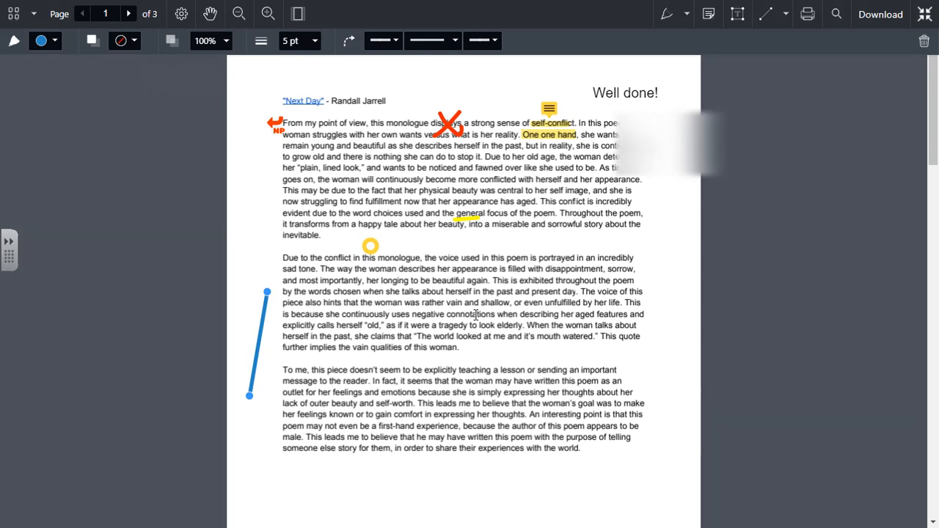
{"action": "key", "text": "Escape"}
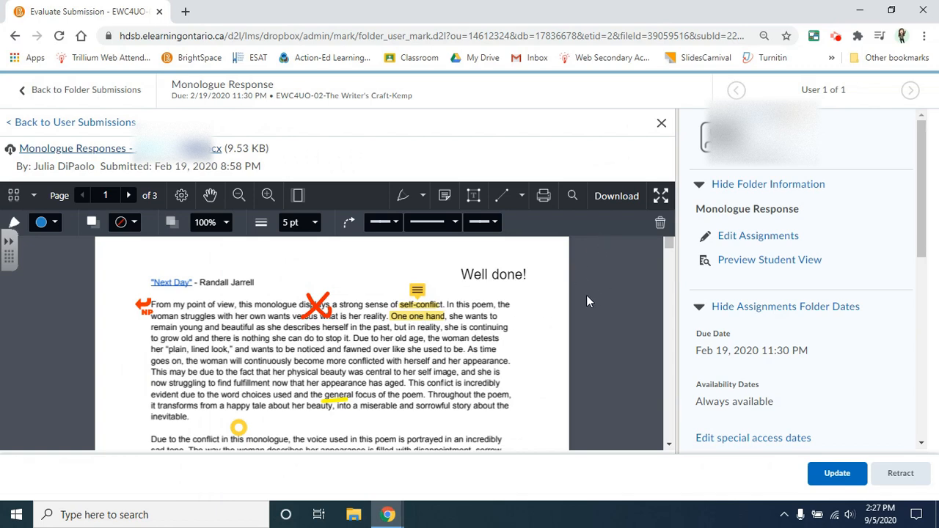
Step: Delete the selected blue line annotation from the page and confirm the deletion
{"action": "left_click", "coordinate": [660, 227]}
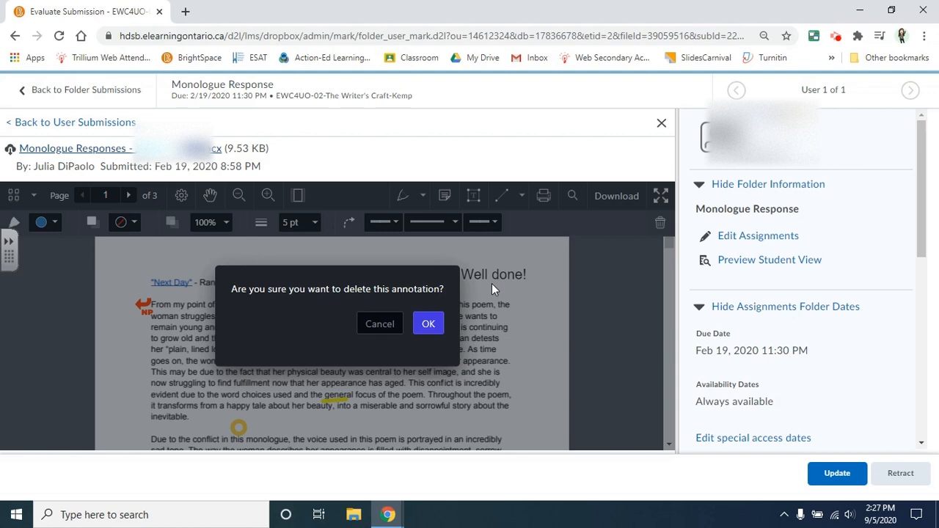
{"action": "left_click", "coordinate": [428, 321]}
{"action": "scroll", "coordinate": [491, 312], "scroll_direction": "down", "scroll_amount": 2}
{"action": "scroll", "coordinate": [595, 258], "scroll_direction": "up", "scroll_amount": 2}
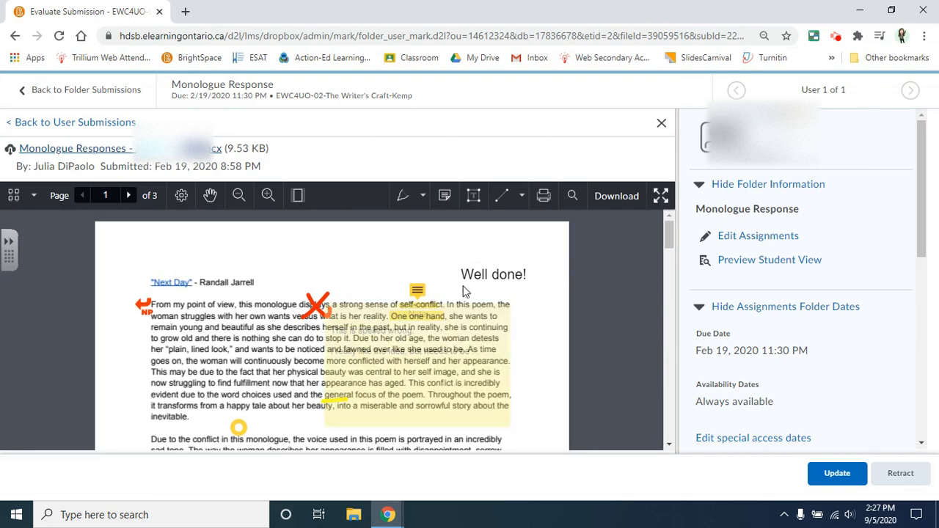
Step: View the comment in the yellow note above "self-conflict", close it, and look over the remaining annotations on the page
{"action": "left_click", "coordinate": [419, 291]}
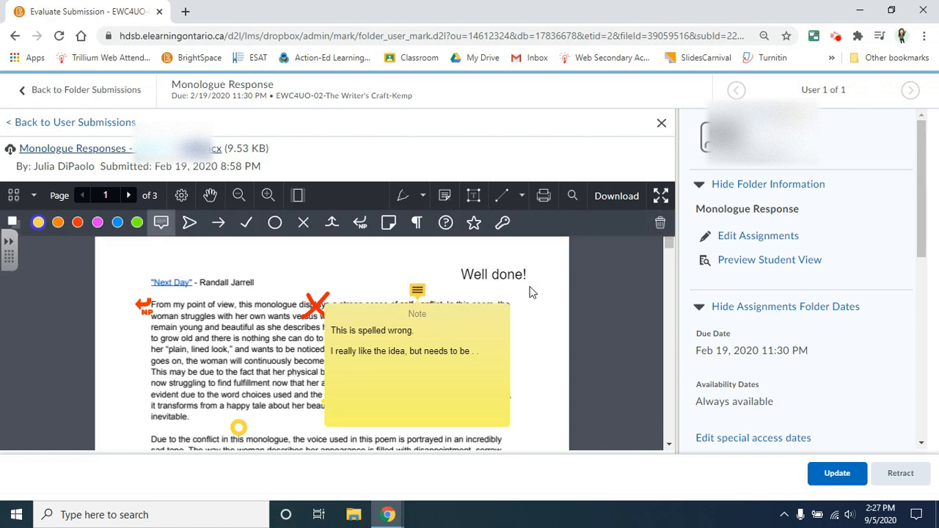
{"action": "left_click", "coordinate": [600, 317]}
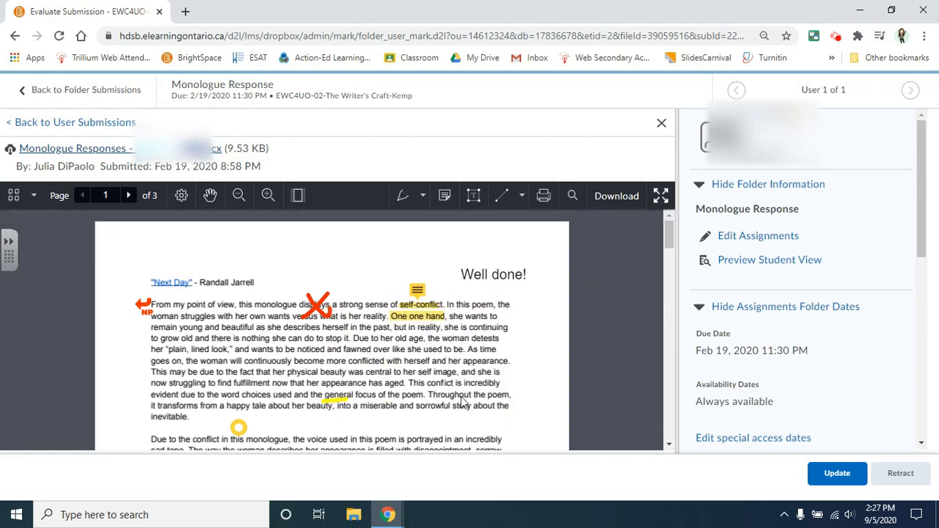
{"action": "scroll", "coordinate": [301, 367], "scroll_direction": "down", "scroll_amount": 5}
{"action": "scroll", "coordinate": [313, 352], "scroll_direction": "up", "scroll_amount": 4}
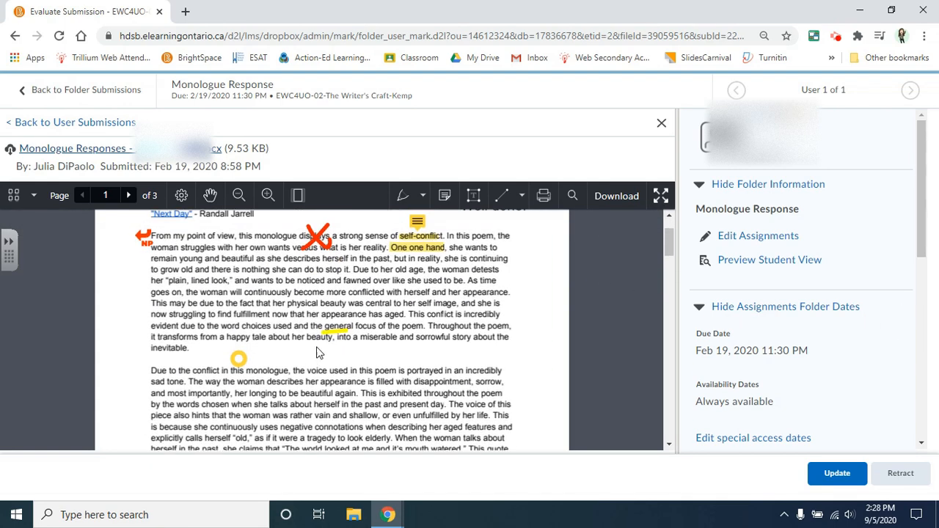
{"action": "scroll", "coordinate": [347, 341], "scroll_direction": "up", "scroll_amount": 2}
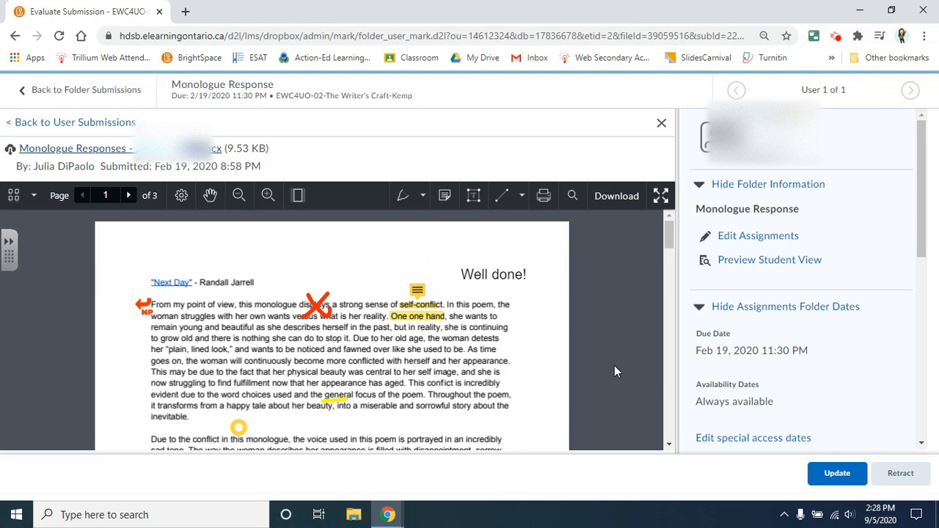
Step: Open the Monologue Response rubric from the evaluation section and look through its criteria and levels
{"action": "scroll", "coordinate": [763, 359], "scroll_direction": "down", "scroll_amount": 2}
{"action": "scroll", "coordinate": [759, 352], "scroll_direction": "down", "scroll_amount": 2}
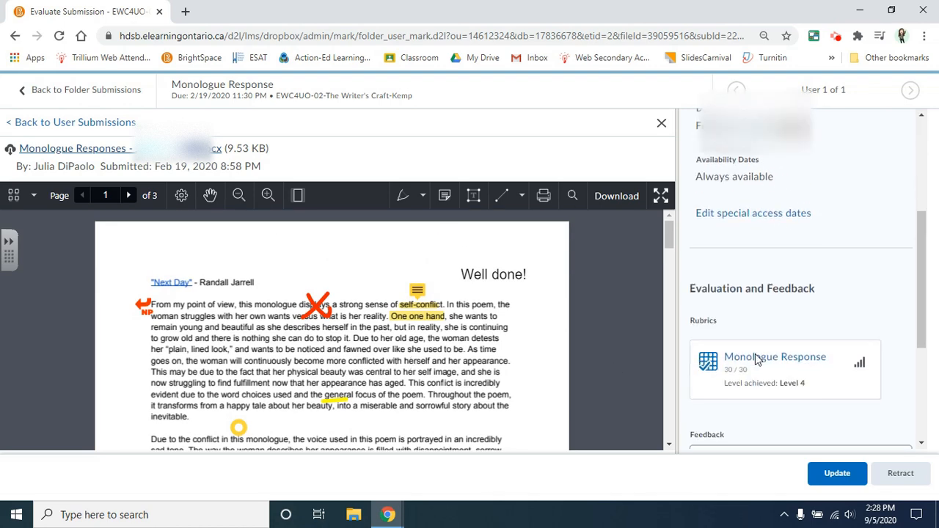
{"action": "scroll", "coordinate": [763, 362], "scroll_direction": "up", "scroll_amount": 1}
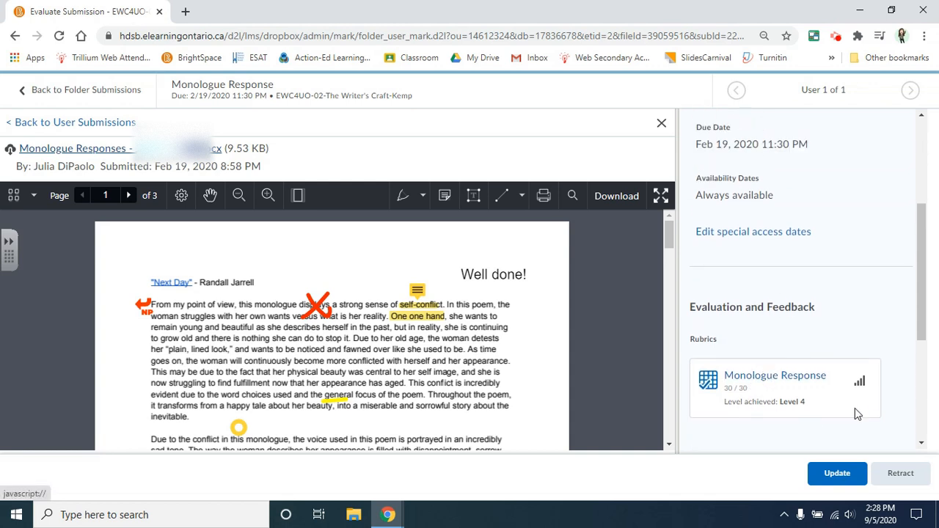
{"action": "left_click", "coordinate": [753, 383]}
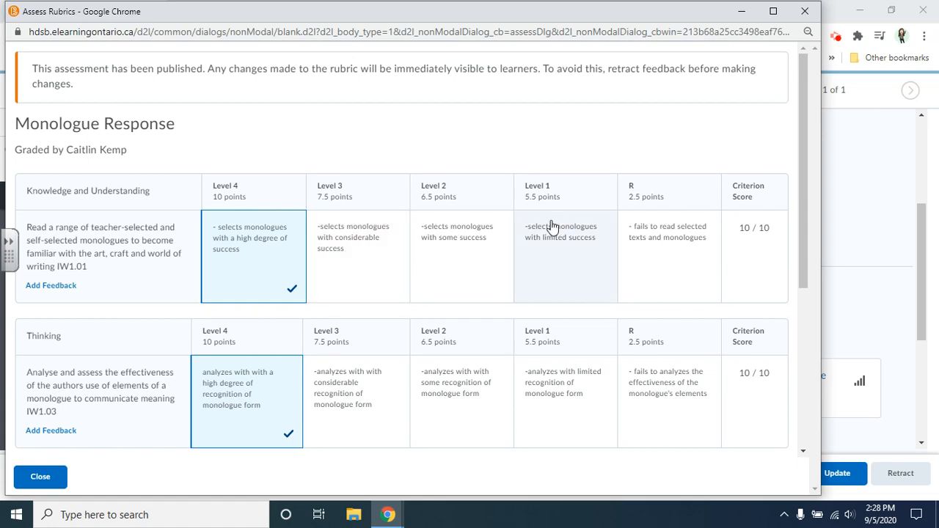
{"action": "scroll", "coordinate": [550, 229], "scroll_direction": "down", "scroll_amount": 2}
{"action": "scroll", "coordinate": [551, 234], "scroll_direction": "down", "scroll_amount": 3}
{"action": "scroll", "coordinate": [526, 273], "scroll_direction": "up", "scroll_amount": 5}
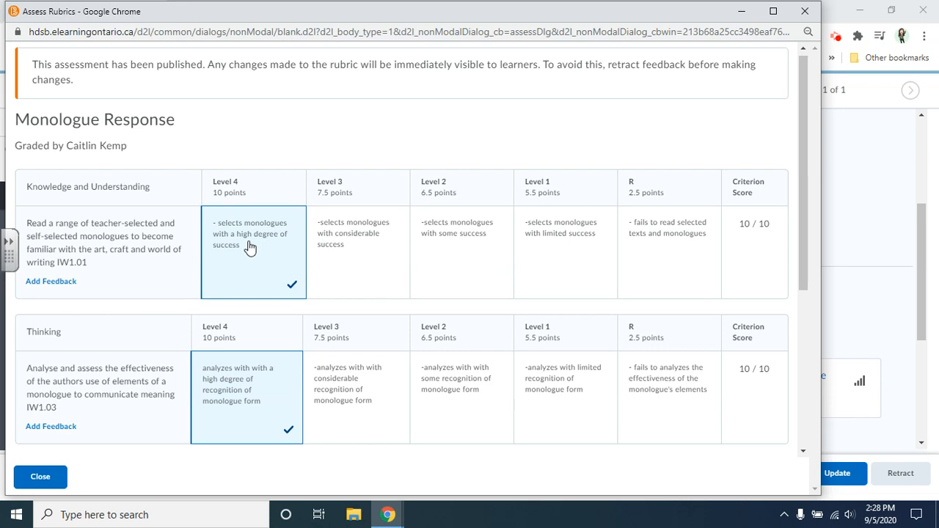
Step: Override the Knowledge and Understanding criterion score with 8.5
{"action": "left_click", "coordinate": [746, 230]}
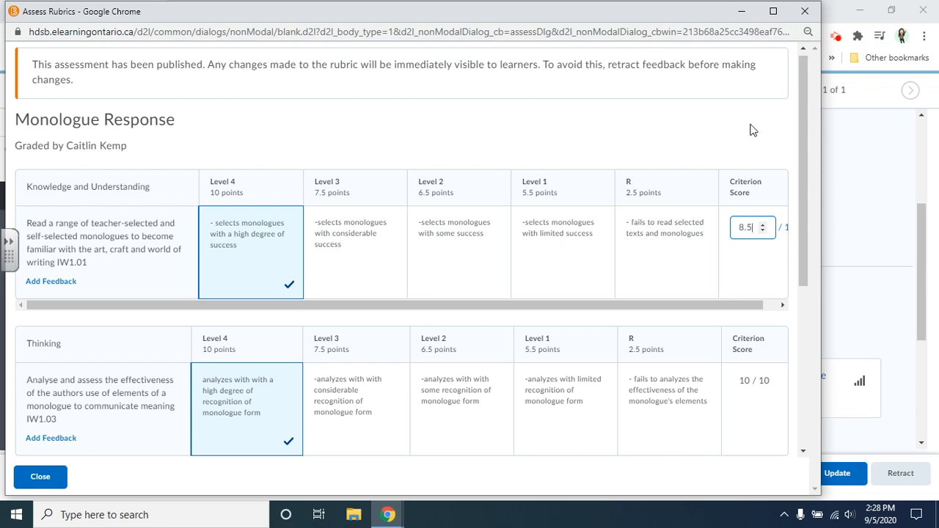
{"action": "left_click", "coordinate": [741, 262]}
{"action": "scroll", "coordinate": [695, 305], "scroll_direction": "down", "scroll_amount": 1}
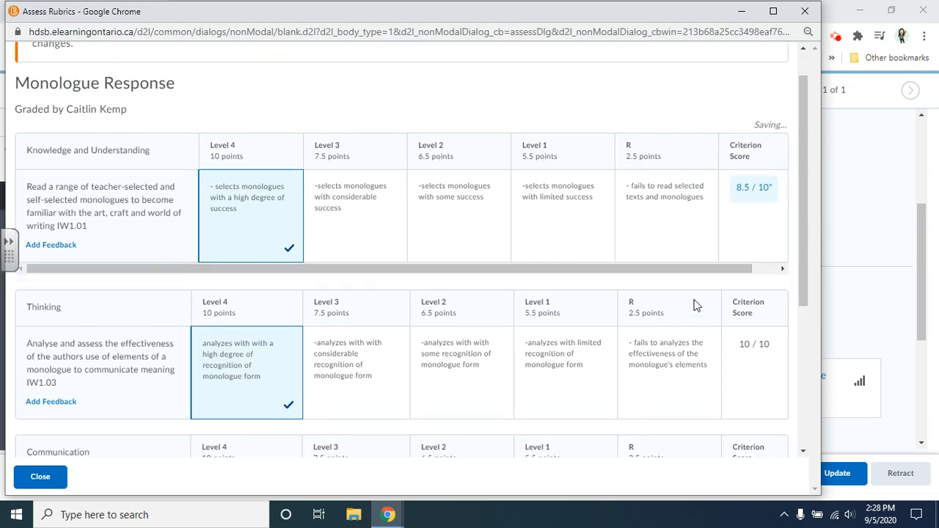
Step: Rate the Thinking criterion at Level 2 and override its score with 6.8
{"action": "scroll", "coordinate": [695, 305], "scroll_direction": "down", "scroll_amount": 3}
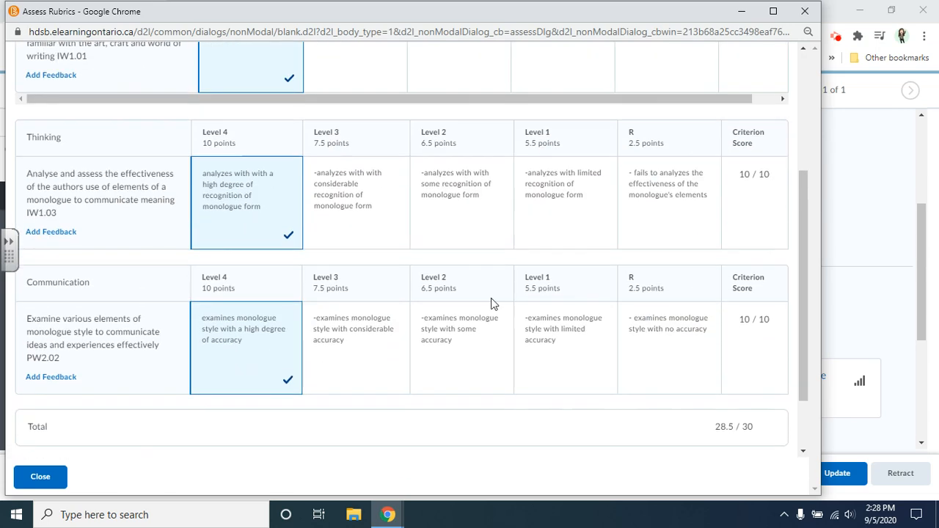
{"action": "left_click", "coordinate": [453, 231]}
{"action": "left_click", "coordinate": [748, 177]}
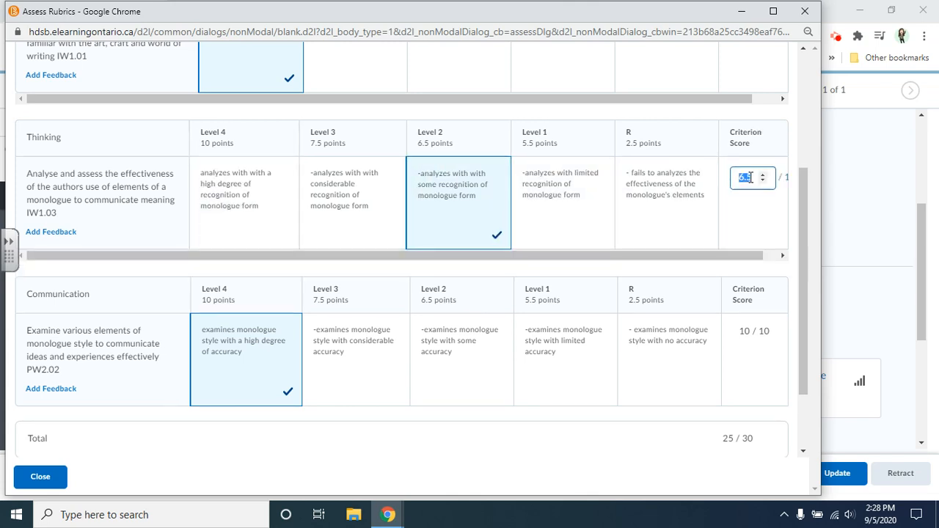
{"action": "left_click", "coordinate": [741, 244]}
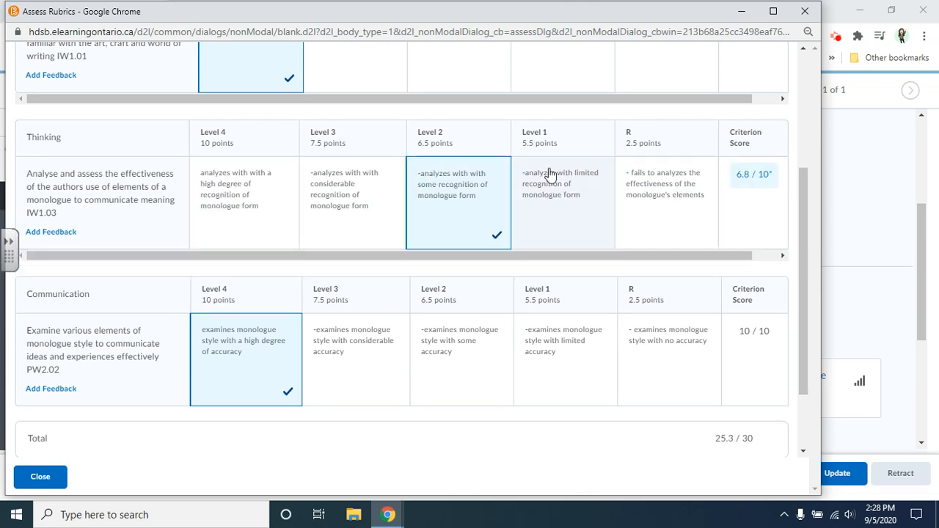
Step: Set the Thinking criterion back to Level 4, and clear the Knowledge and Understanding score override by reselecting Level 4
{"action": "scroll", "coordinate": [294, 231], "scroll_direction": "up", "scroll_amount": 3}
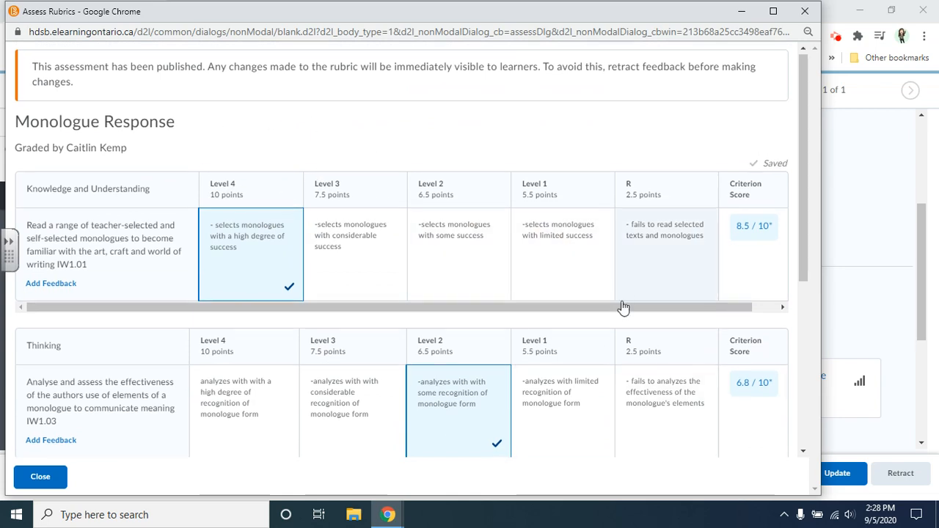
{"action": "scroll", "coordinate": [738, 315], "scroll_direction": "down", "scroll_amount": 3}
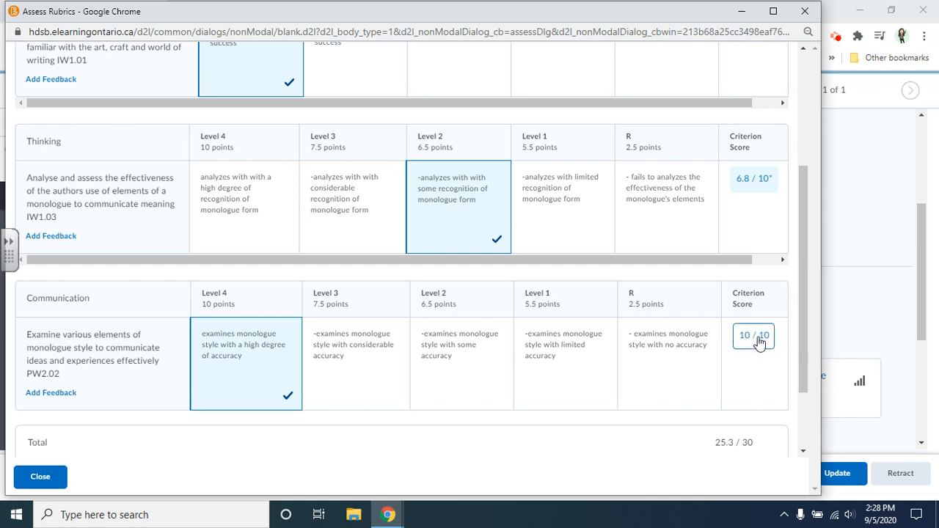
{"action": "left_click", "coordinate": [289, 219]}
{"action": "scroll", "coordinate": [290, 218], "scroll_direction": "up", "scroll_amount": 3}
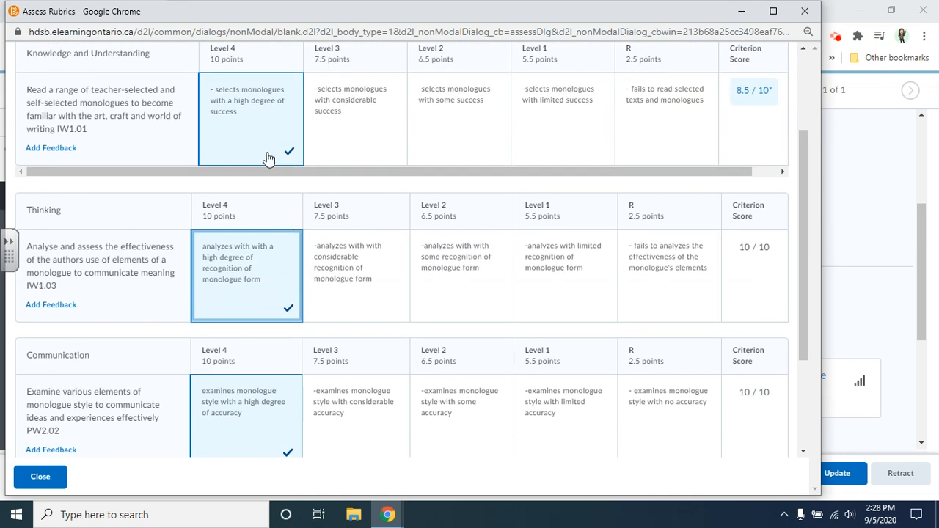
{"action": "left_click", "coordinate": [289, 261]}
{"action": "left_click", "coordinate": [750, 234]}
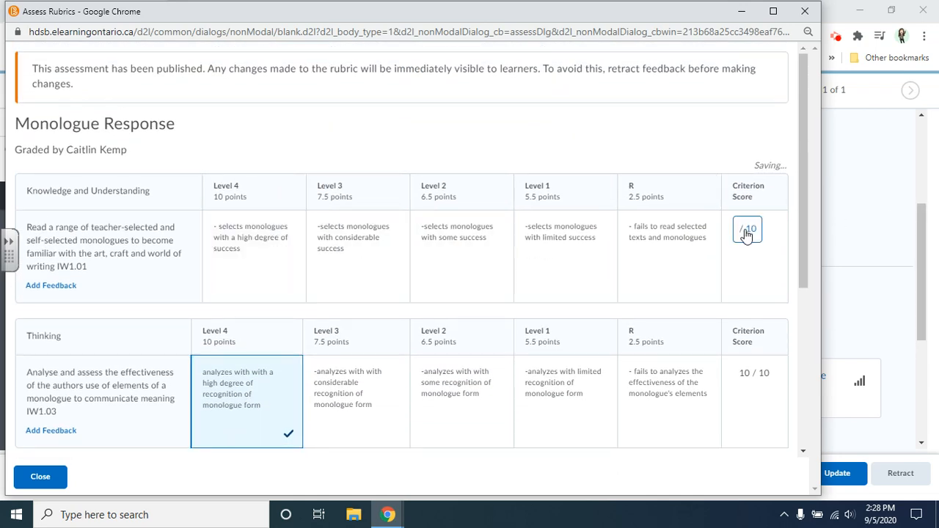
{"action": "left_click", "coordinate": [251, 246]}
Step: Close the rubric and read through the written feedback comment for the submission
{"action": "scroll", "coordinate": [404, 267], "scroll_direction": "down", "scroll_amount": 5}
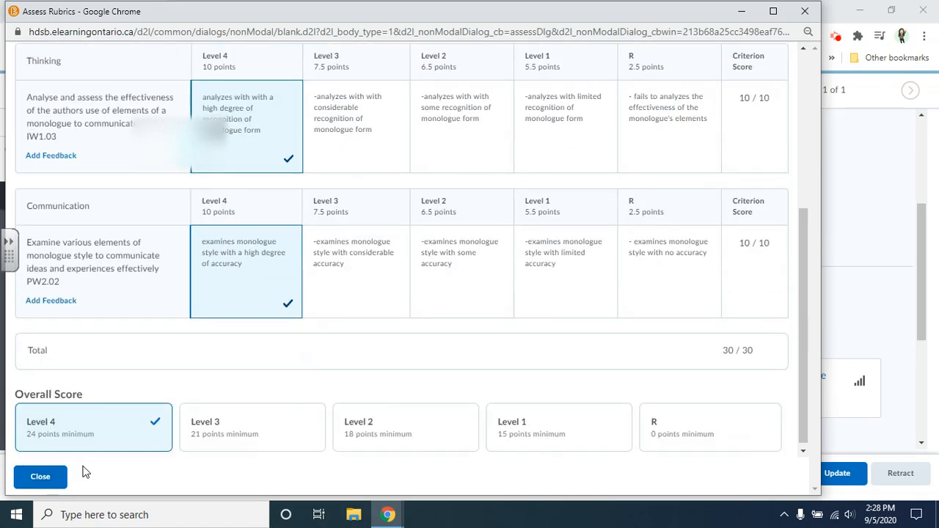
{"action": "left_click", "coordinate": [37, 476]}
{"action": "scroll", "coordinate": [841, 367], "scroll_direction": "down", "scroll_amount": 3}
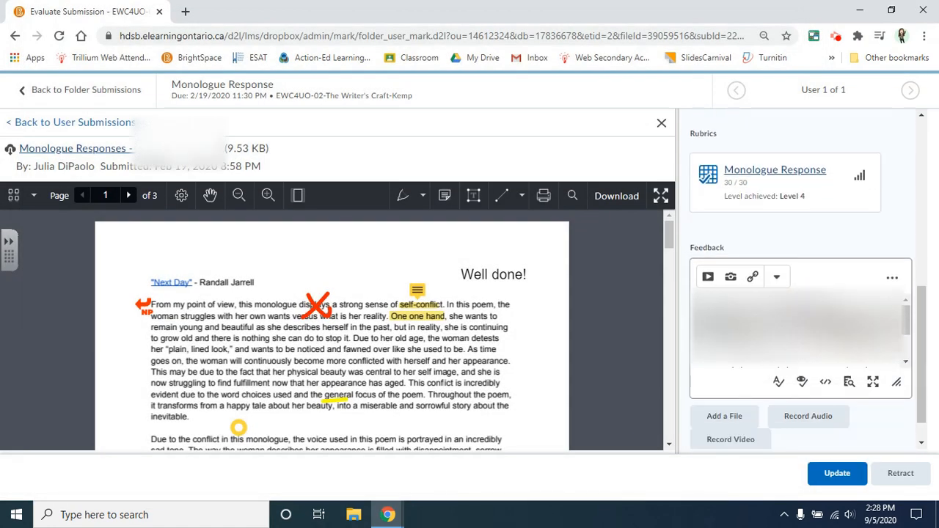
{"action": "mouse_move", "coordinate": [908, 292]}
{"action": "left_mouse_down"}
{"action": "mouse_move", "coordinate": [908, 301]}
{"action": "mouse_move", "coordinate": [908, 289]}
{"action": "left_mouse_up"}
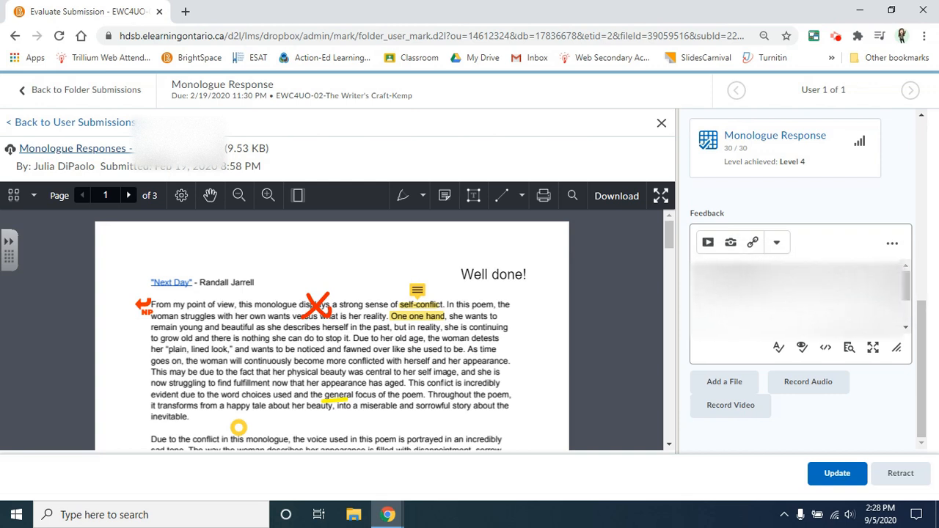
{"action": "scroll", "coordinate": [800, 298], "scroll_direction": "down", "scroll_amount": 2}
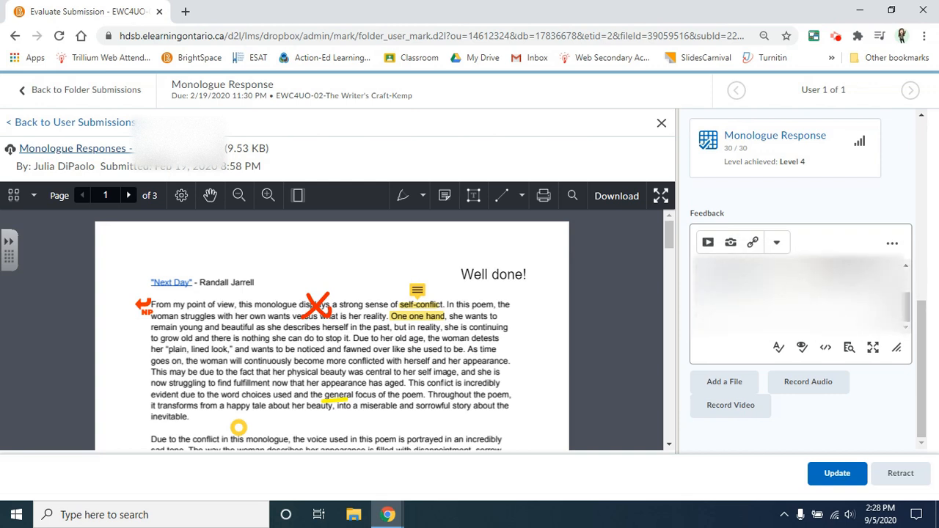
{"action": "scroll", "coordinate": [799, 297], "scroll_direction": "up", "scroll_amount": 3}
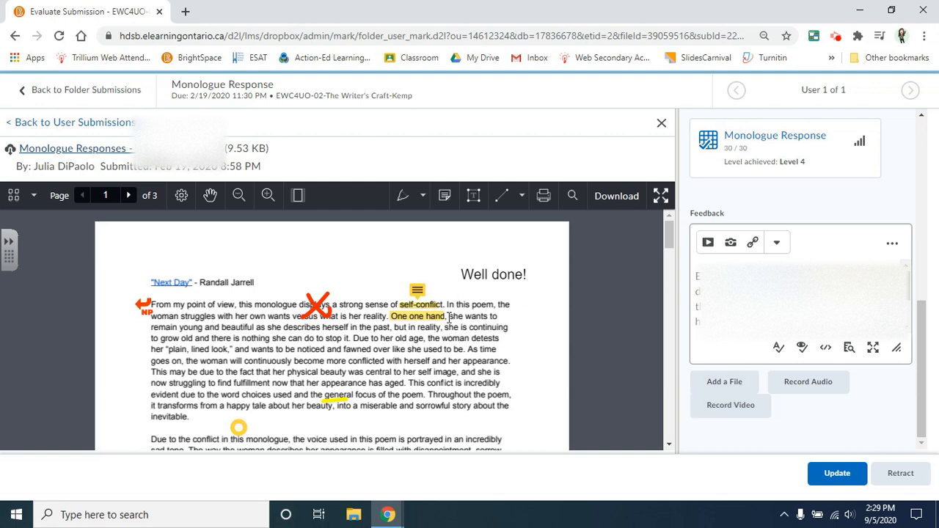
{"action": "scroll", "coordinate": [329, 323], "scroll_direction": "down", "scroll_amount": 1}
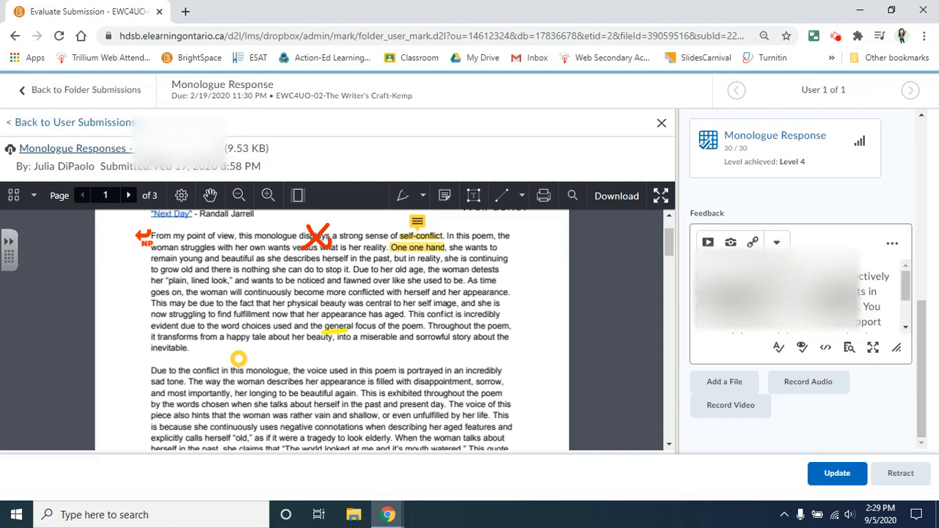
{"action": "scroll", "coordinate": [800, 299], "scroll_direction": "down", "scroll_amount": 1}
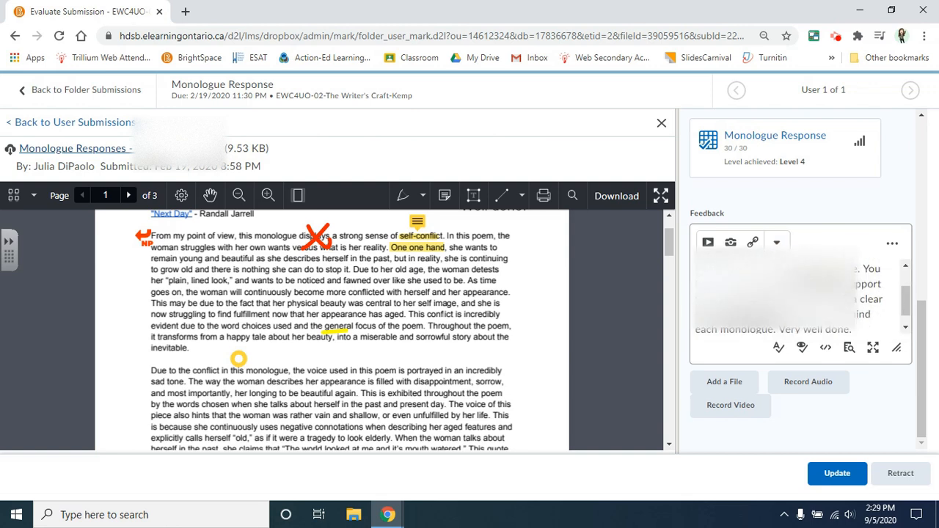
Step: View the feedback editor's additional insert options and close them without inserting anything
{"action": "left_click", "coordinate": [777, 243]}
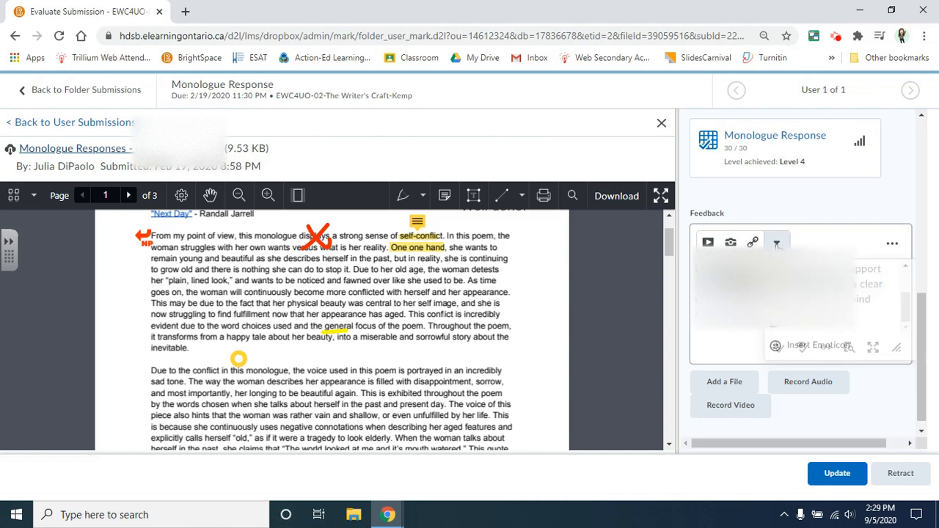
{"action": "left_click", "coordinate": [737, 302]}
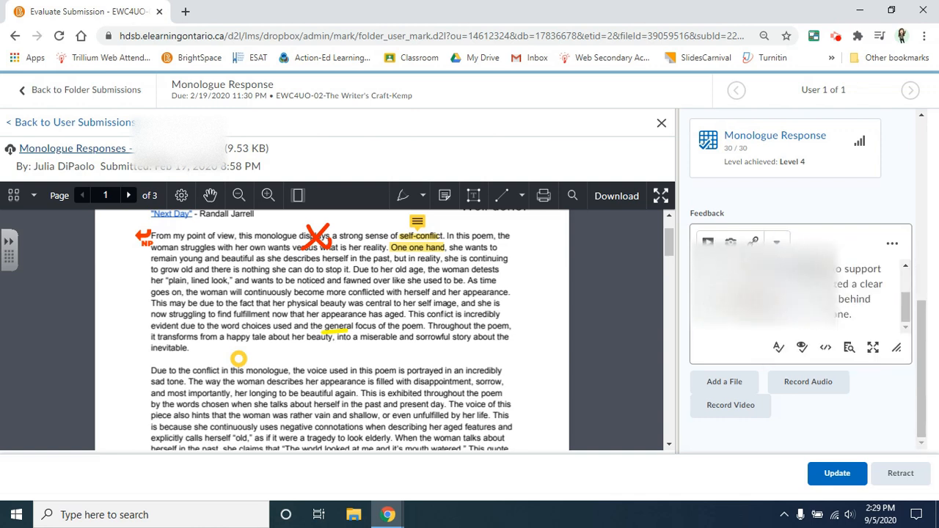
{"action": "scroll", "coordinate": [763, 299], "scroll_direction": "up", "scroll_amount": 1}
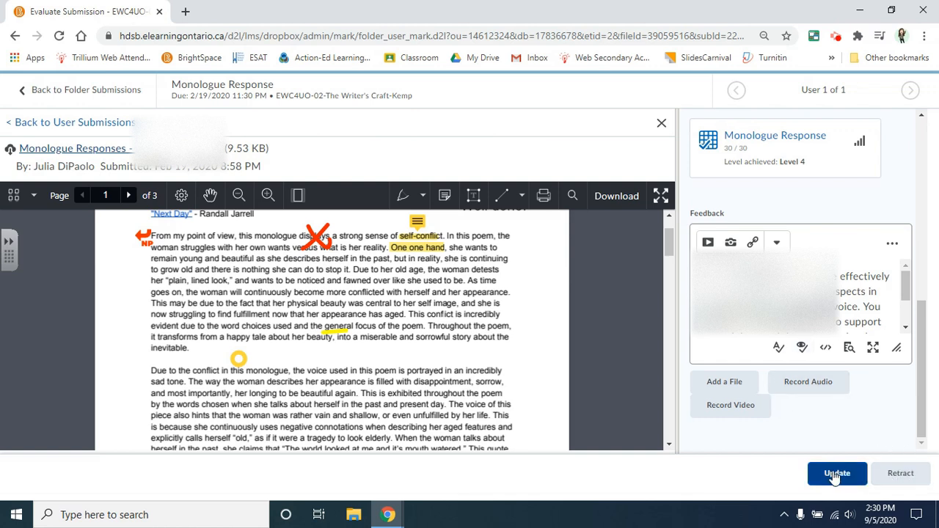
Step: Review the folder information, the submission's annotated pages, and the rubric and feedback sections
{"action": "scroll", "coordinate": [798, 304], "scroll_direction": "up", "scroll_amount": 10}
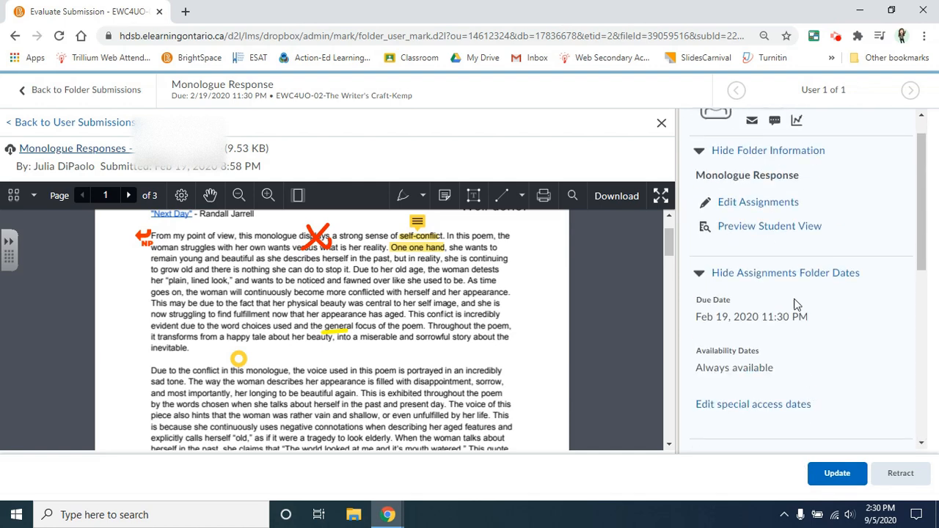
{"action": "scroll", "coordinate": [815, 386], "scroll_direction": "down", "scroll_amount": 3}
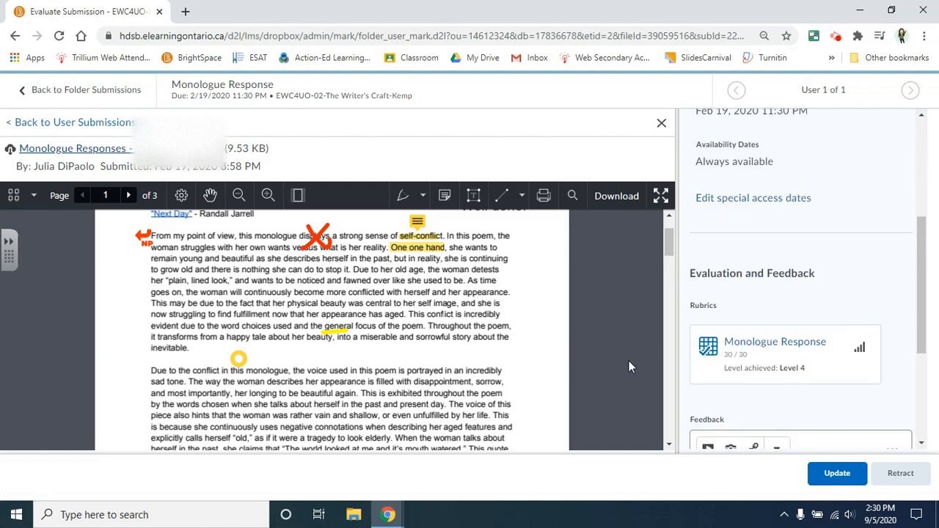
{"action": "scroll", "coordinate": [628, 360], "scroll_direction": "down", "scroll_amount": 15}
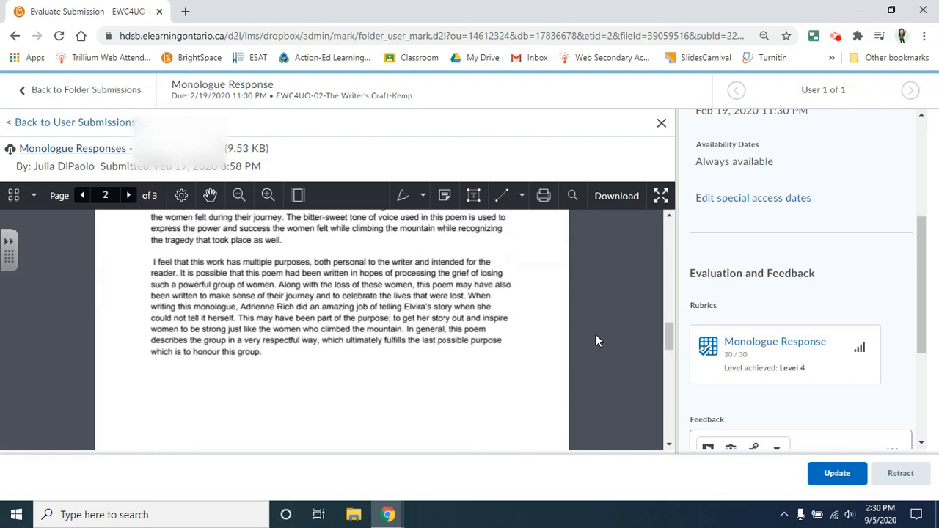
{"action": "scroll", "coordinate": [595, 338], "scroll_direction": "up", "scroll_amount": 15}
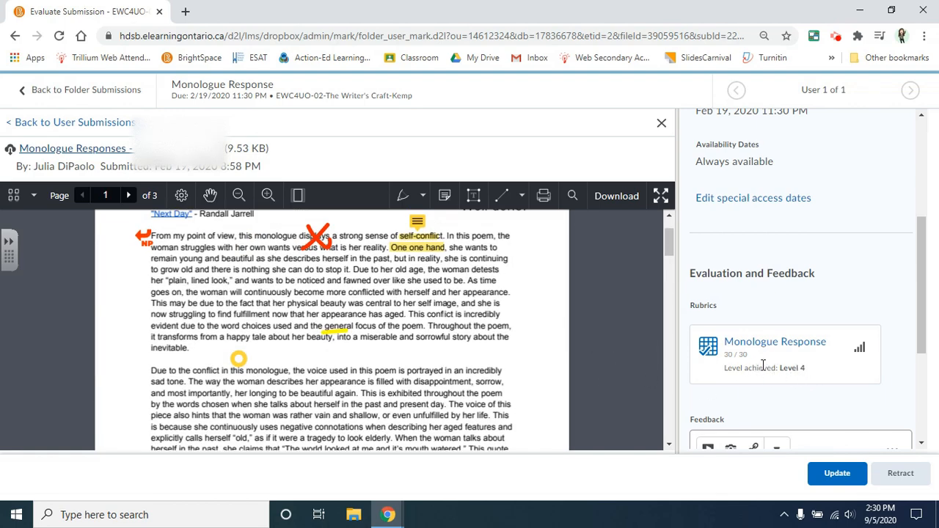
{"action": "scroll", "coordinate": [763, 365], "scroll_direction": "down", "scroll_amount": 1}
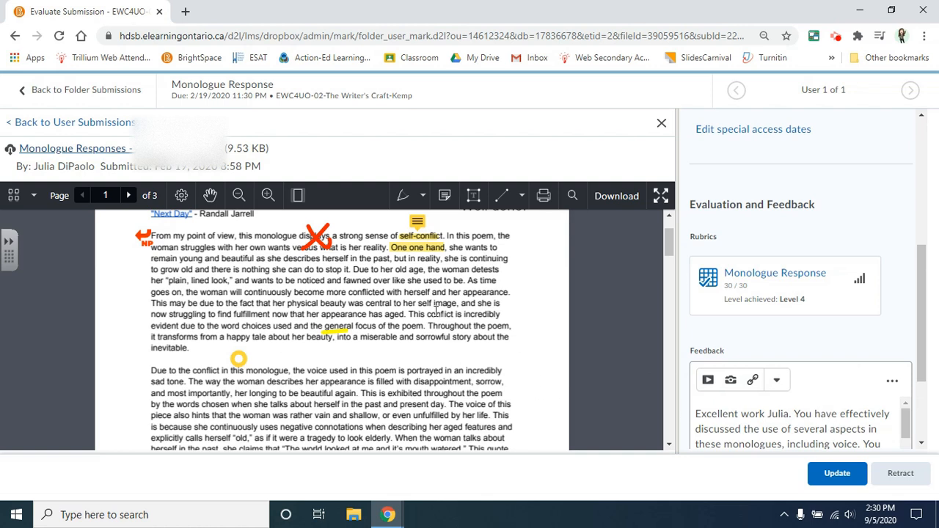